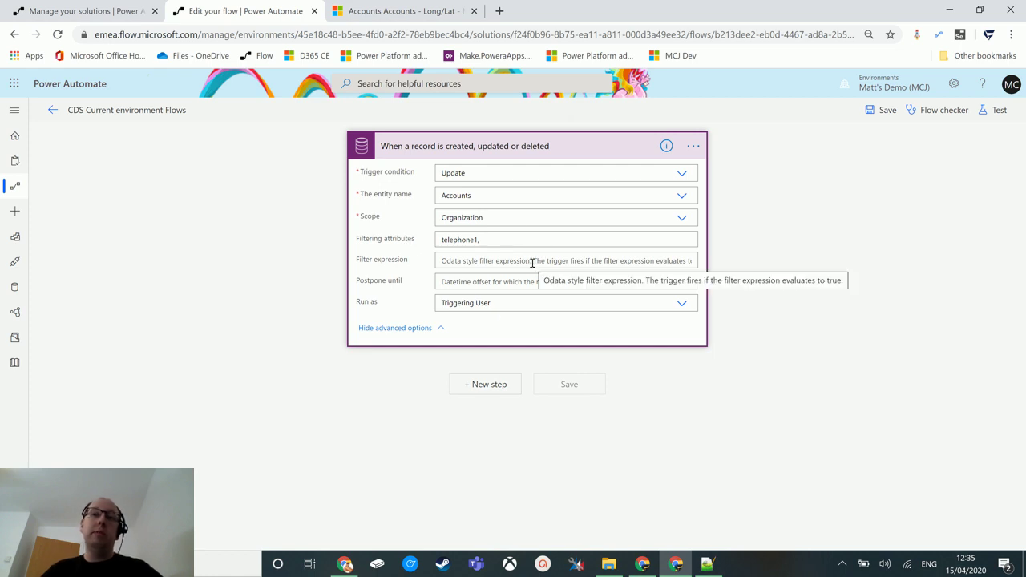
Add a List records action from the Common Data Service (current environment) connector after the flow's trigger.
{"action": "left_click", "coordinate": [539, 154]}
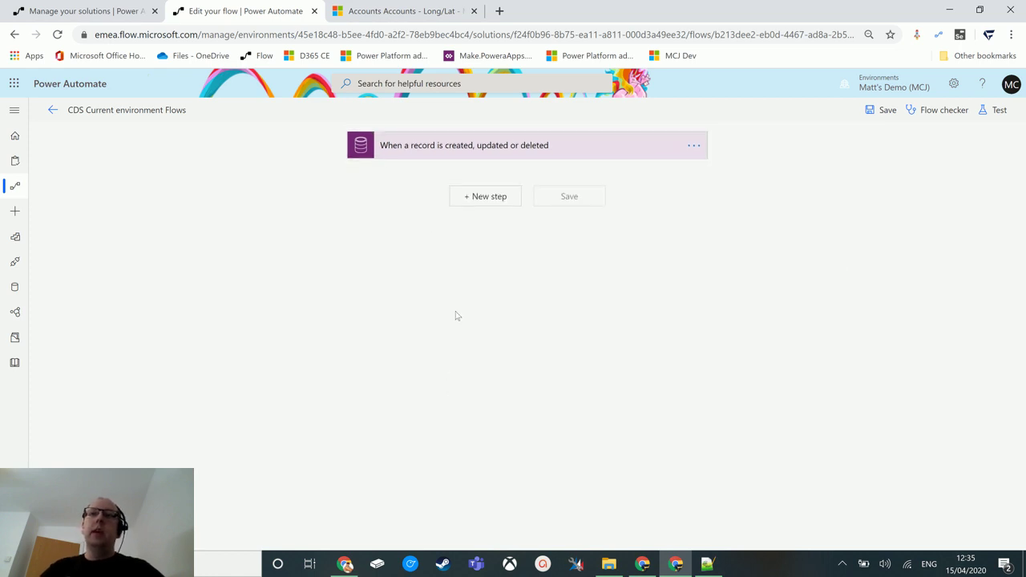
{"action": "left_click", "coordinate": [495, 201]}
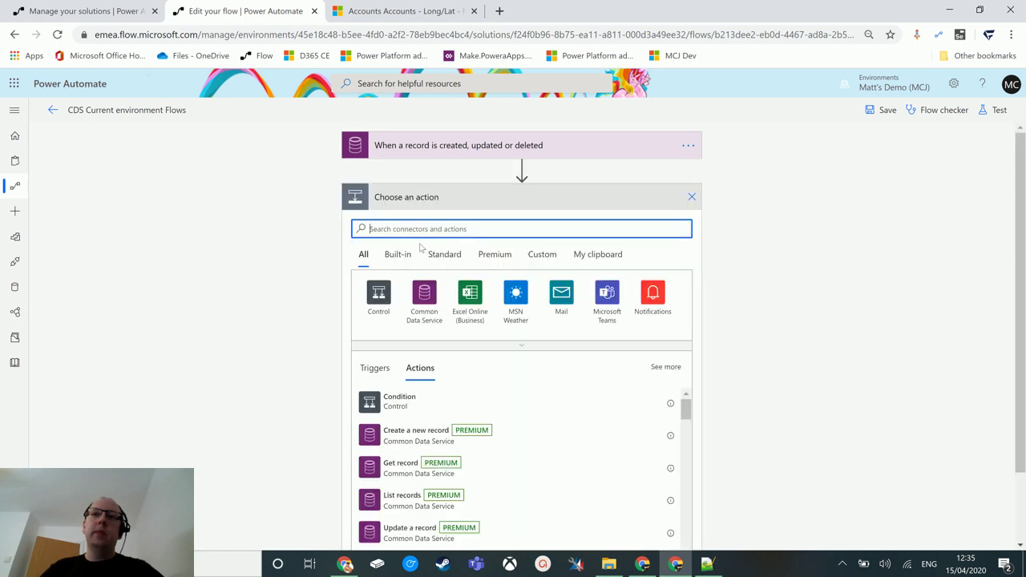
{"action": "type", "text": "common data"}
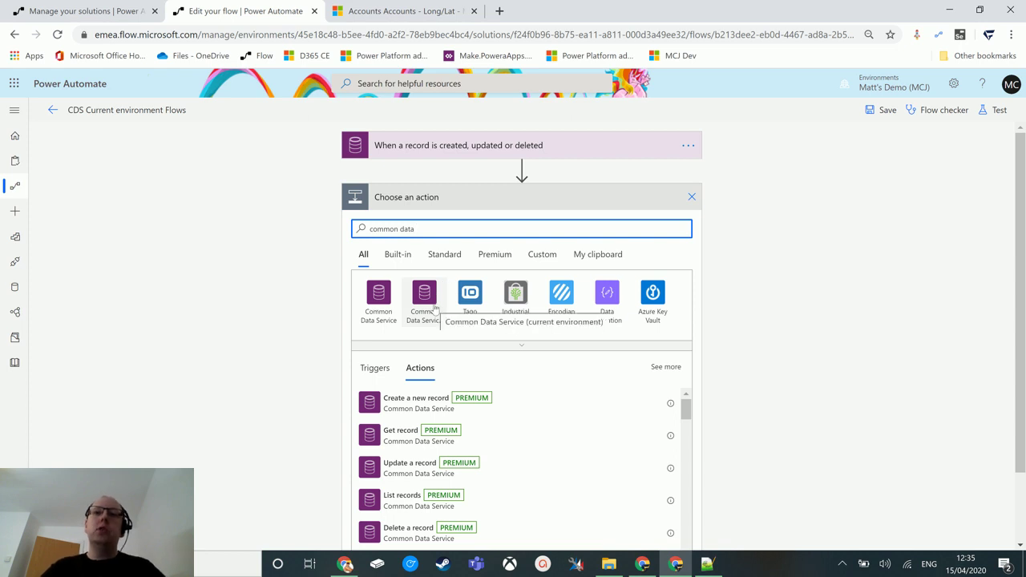
{"action": "left_click", "coordinate": [424, 295]}
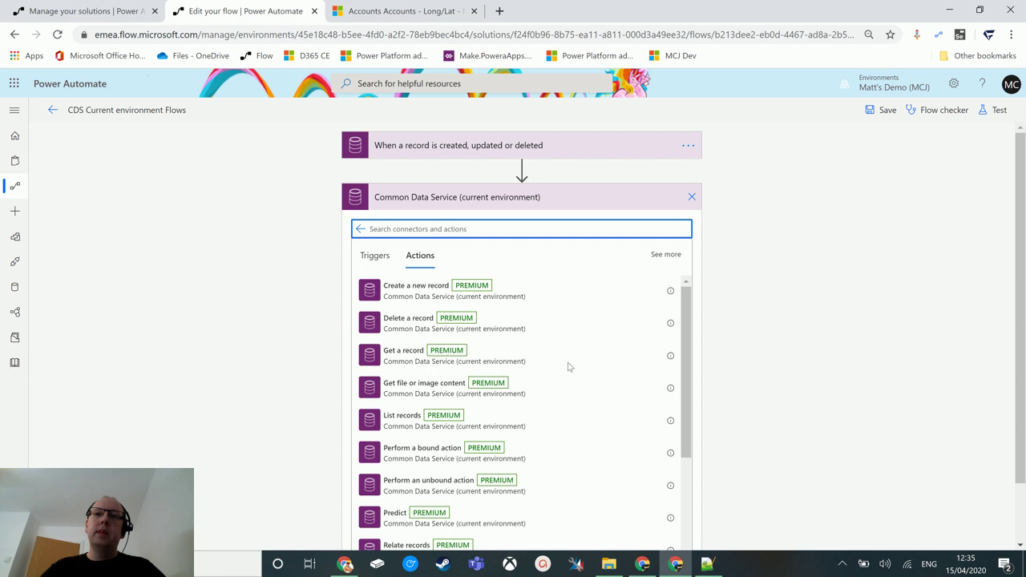
{"action": "left_click", "coordinate": [500, 425]}
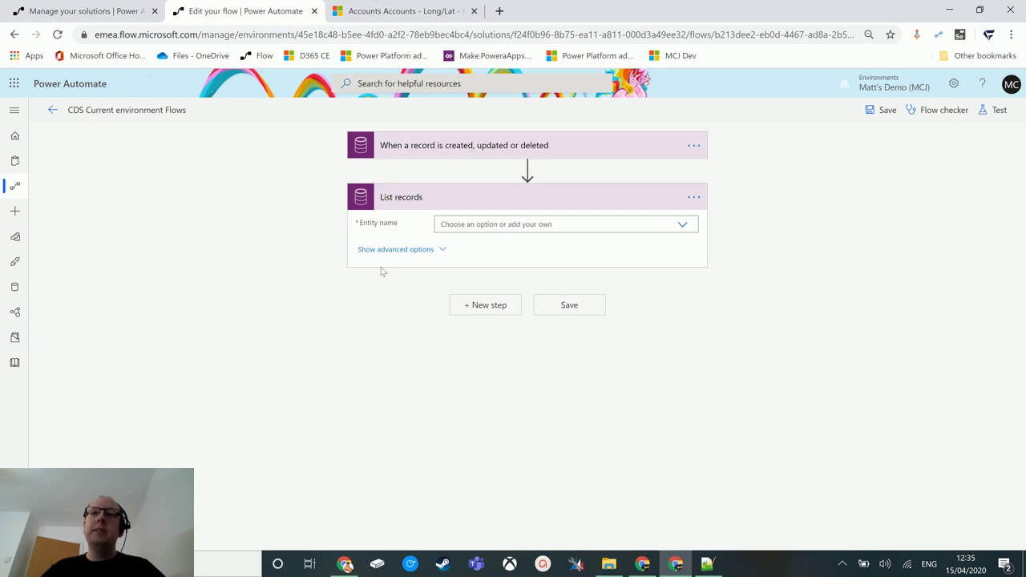
Set the List records entity to Accounts and show the action's advanced options.
{"action": "left_click", "coordinate": [683, 227]}
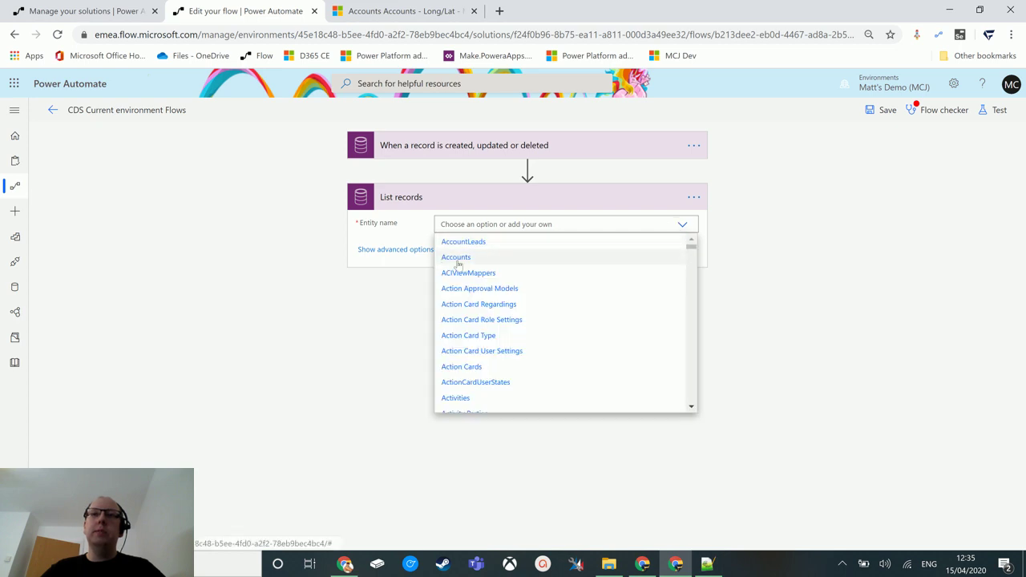
{"action": "left_click", "coordinate": [456, 256]}
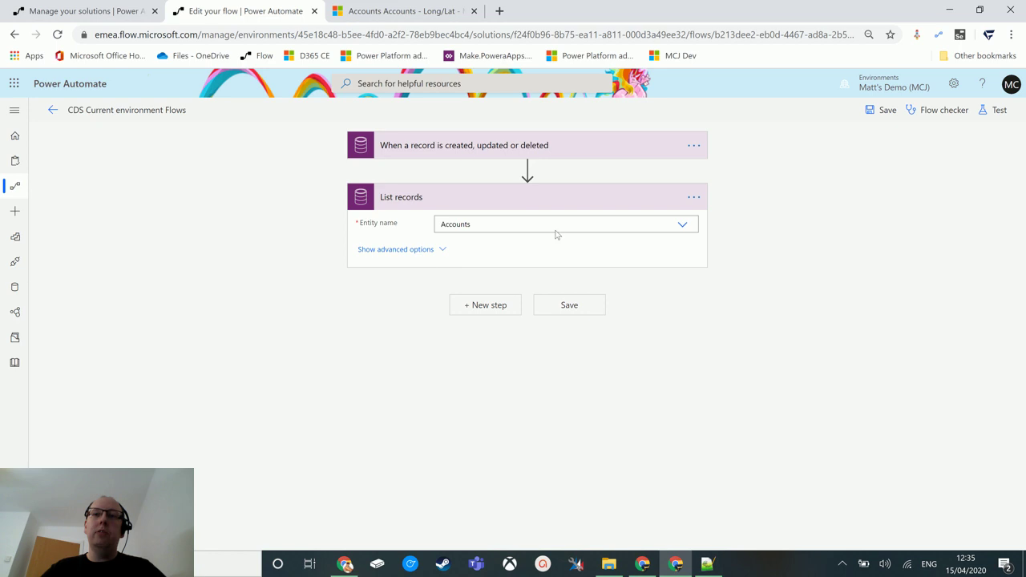
{"action": "left_click", "coordinate": [415, 251]}
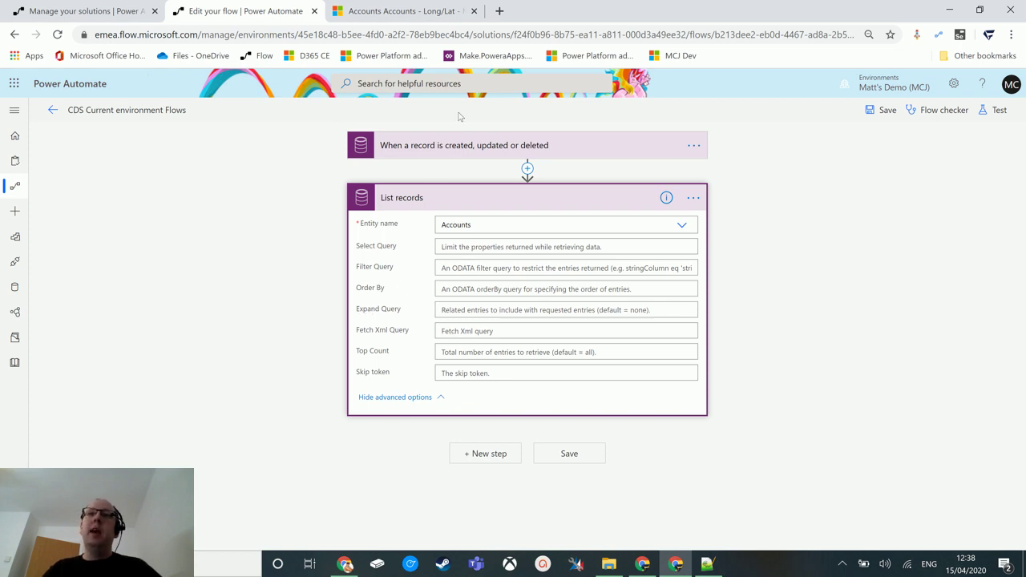
Switch to the Dynamics 365 accounts list, open its view in a maximised Advanced Find window and show the editable filter criteria.
{"action": "left_click", "coordinate": [405, 11]}
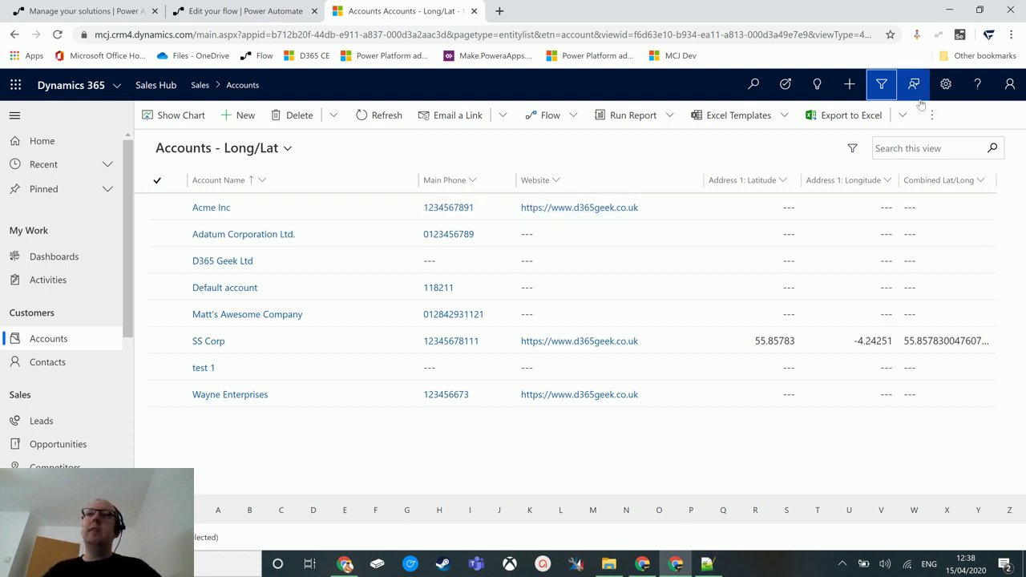
{"action": "left_click", "coordinate": [882, 86]}
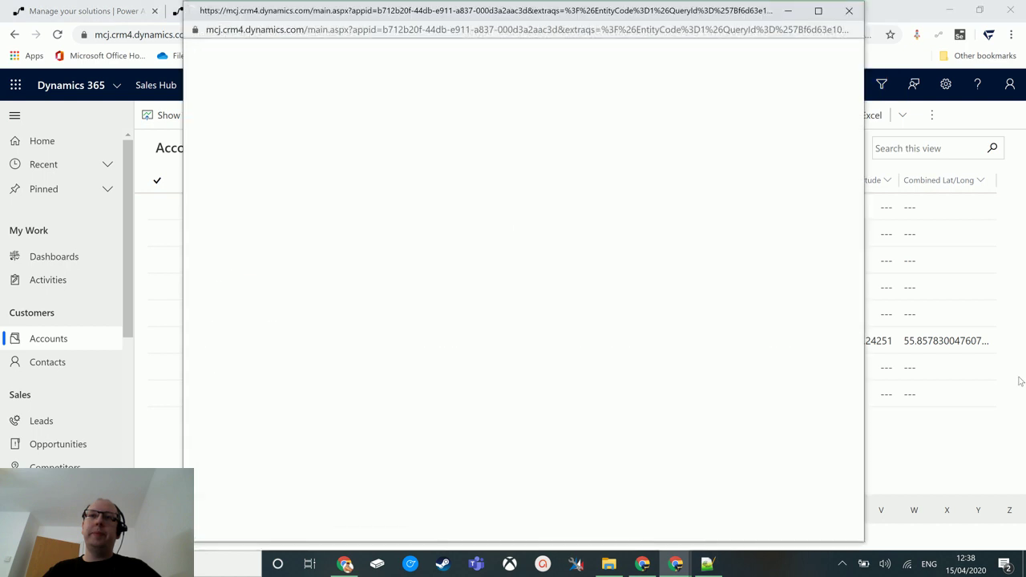
{"action": "left_click", "coordinate": [826, 17]}
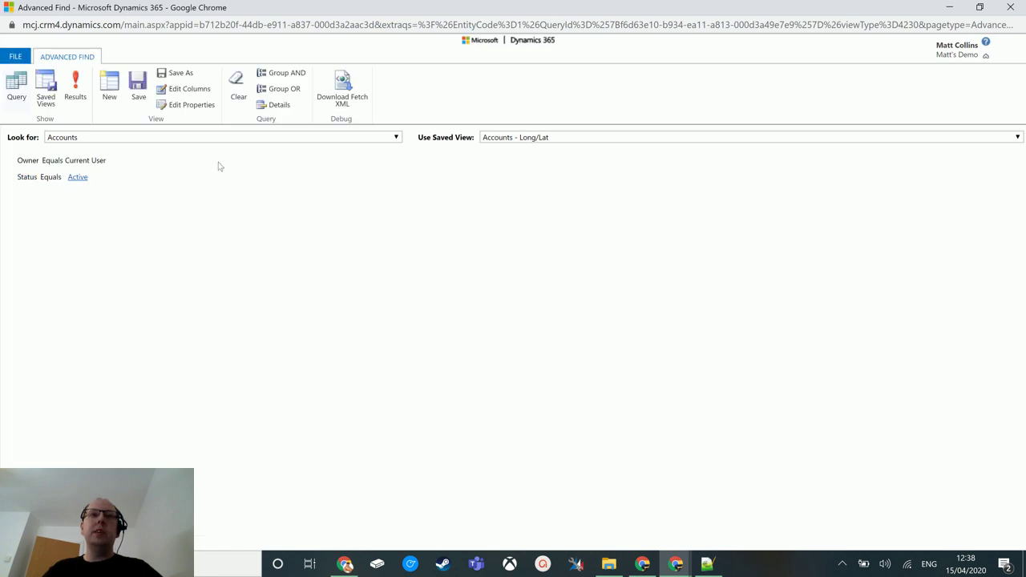
{"action": "left_click", "coordinate": [280, 104]}
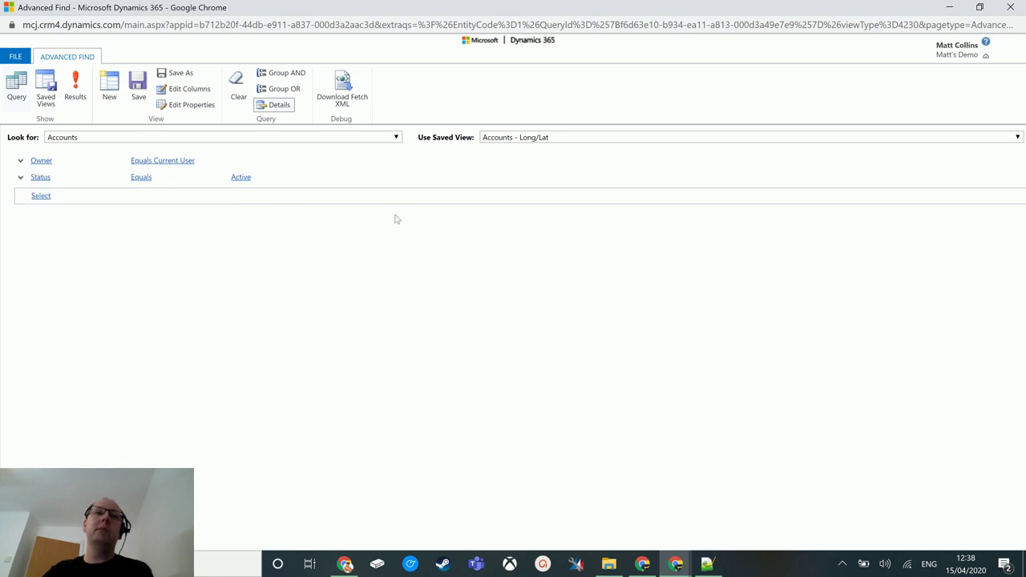
{"action": "left_click", "coordinate": [255, 182]}
{"action": "left_click", "coordinate": [326, 202]}
{"action": "left_click", "coordinate": [316, 206]}
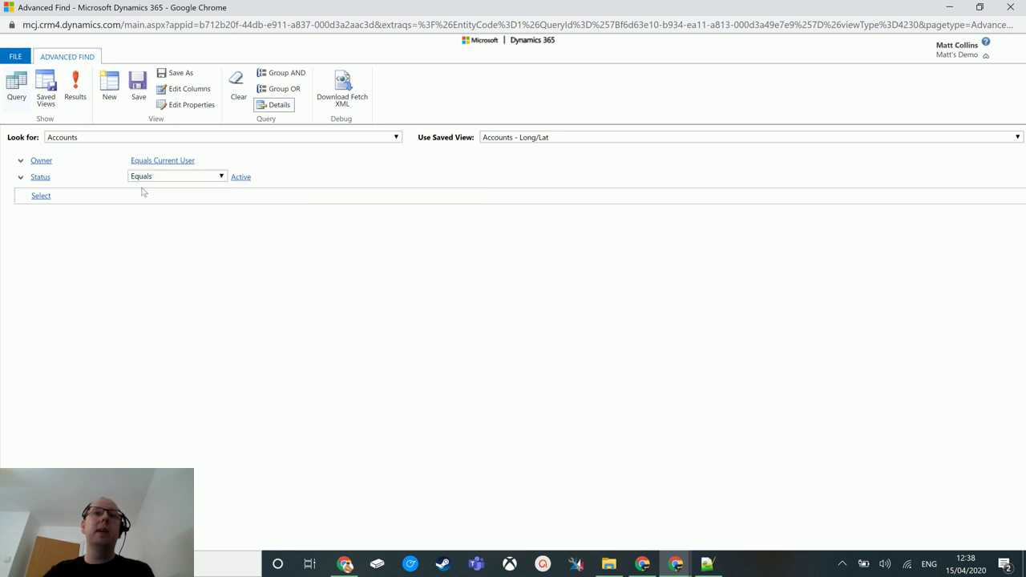
Add the Account Number column to the Accounts - Long/Lat query and run it to view the results.
{"action": "left_click", "coordinate": [202, 92]}
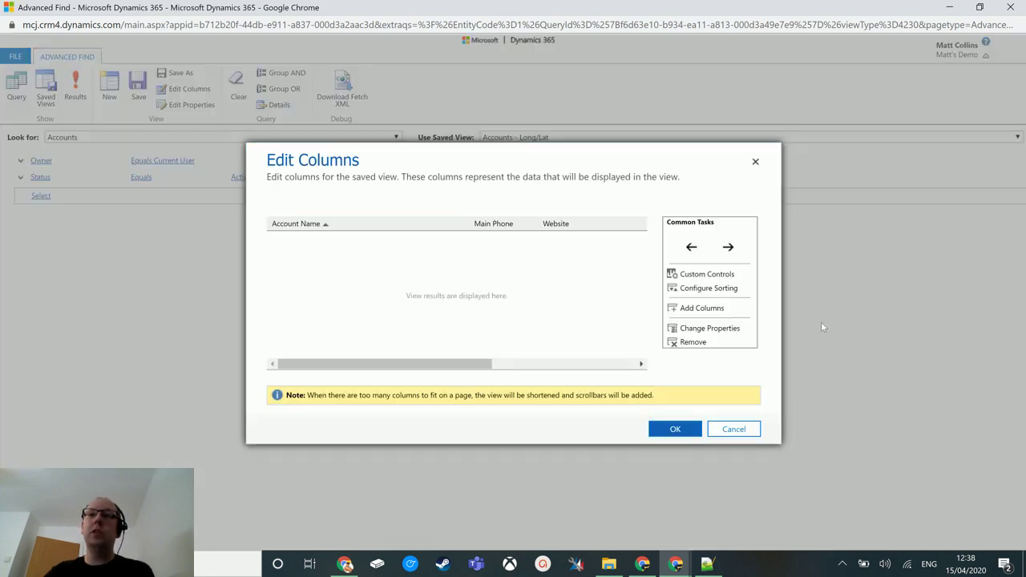
{"action": "left_click", "coordinate": [701, 308]}
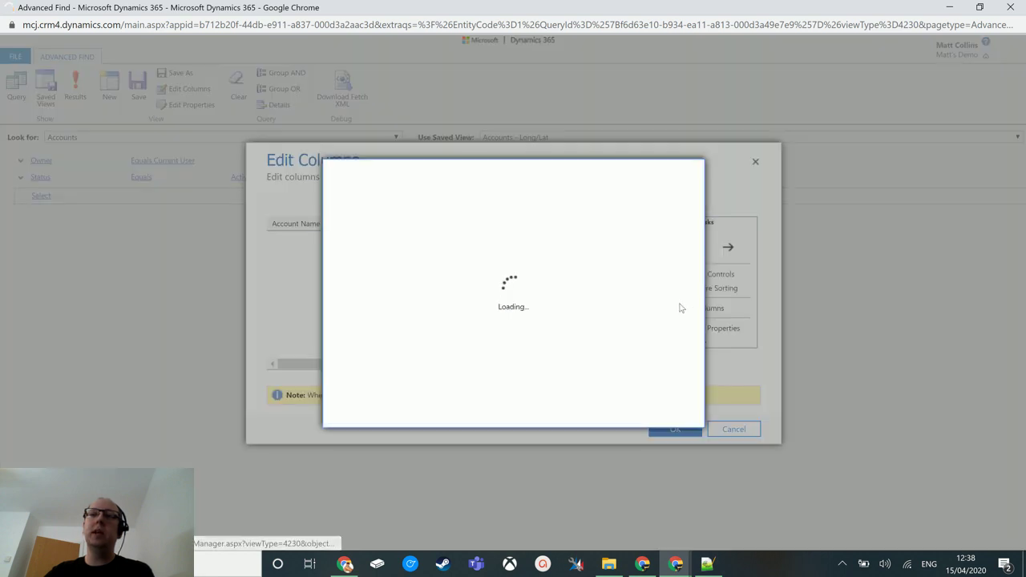
{"action": "left_click", "coordinate": [373, 293]}
{"action": "left_click", "coordinate": [597, 413]}
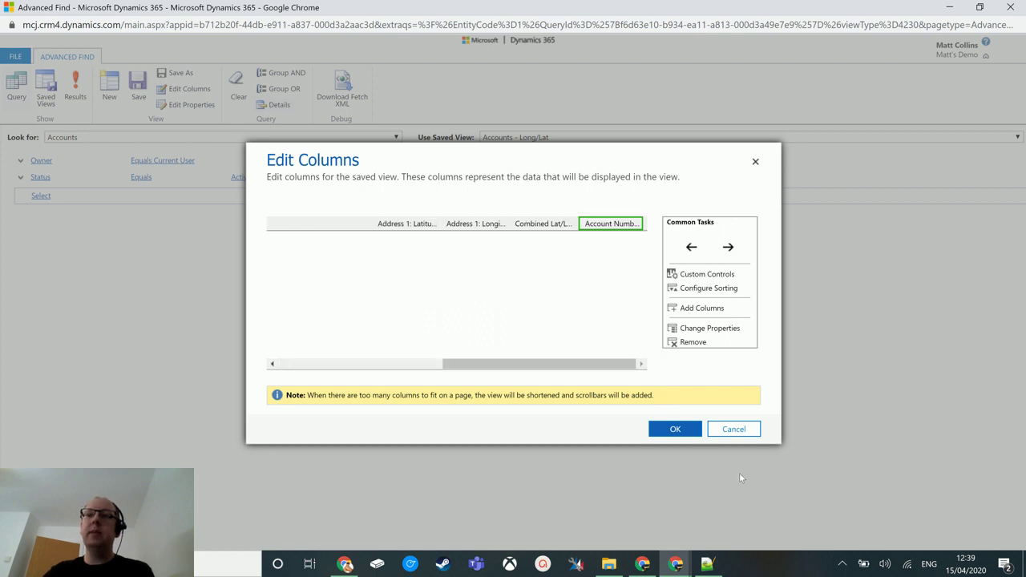
{"action": "left_click", "coordinate": [675, 429]}
{"action": "left_click", "coordinate": [76, 88]}
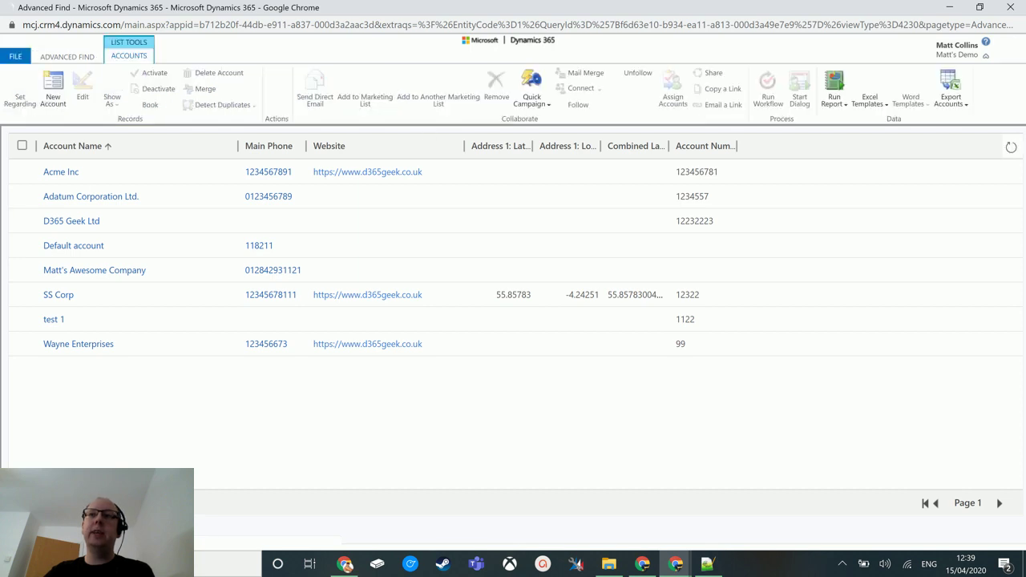
Return to the query, download its Fetch XML and open FetchXML (3).xml from the Downloads folder in Notepad++.
{"action": "left_click", "coordinate": [64, 61]}
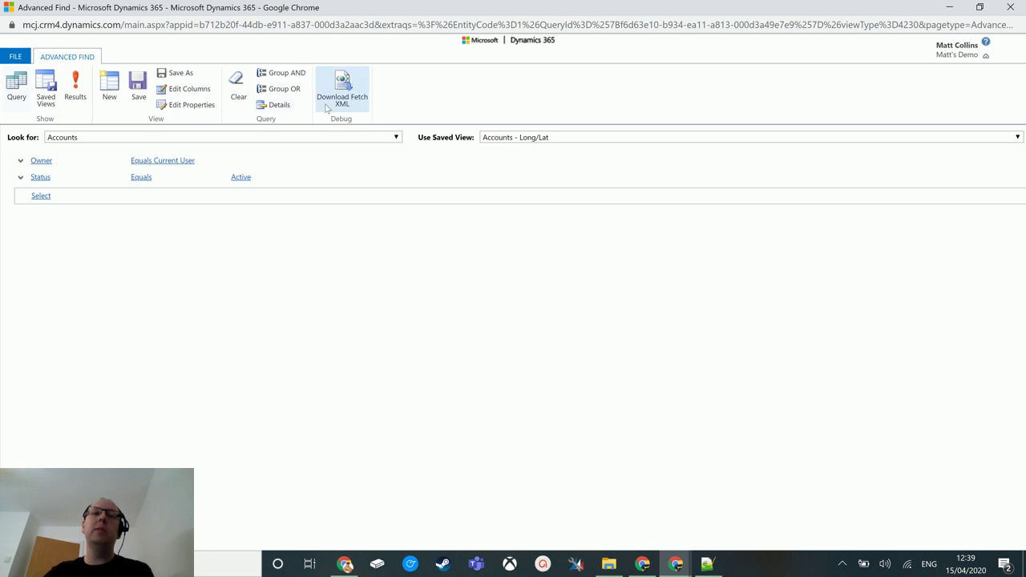
{"action": "left_click", "coordinate": [347, 92]}
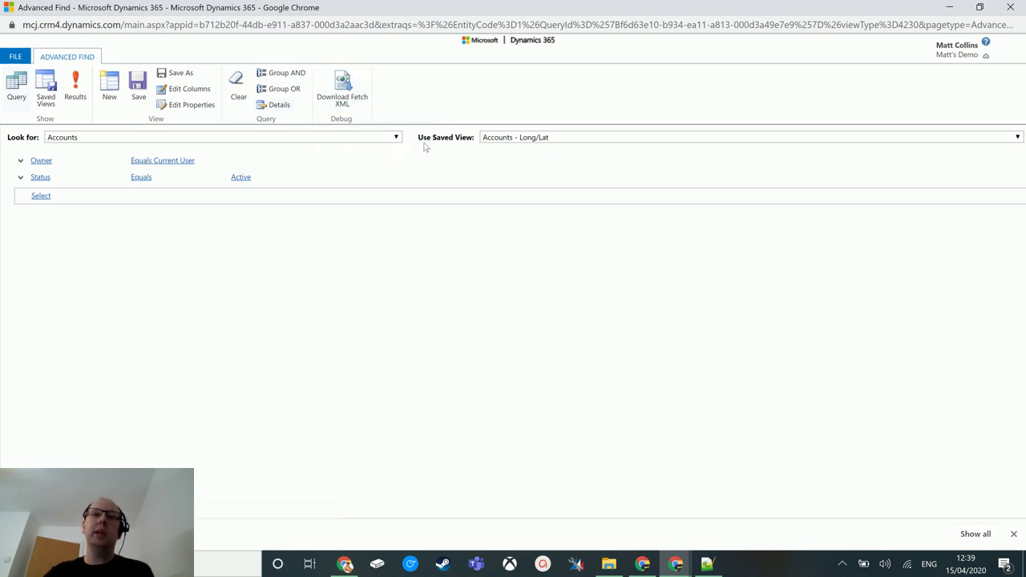
{"action": "left_click", "coordinate": [182, 534]}
{"action": "left_click", "coordinate": [236, 488]}
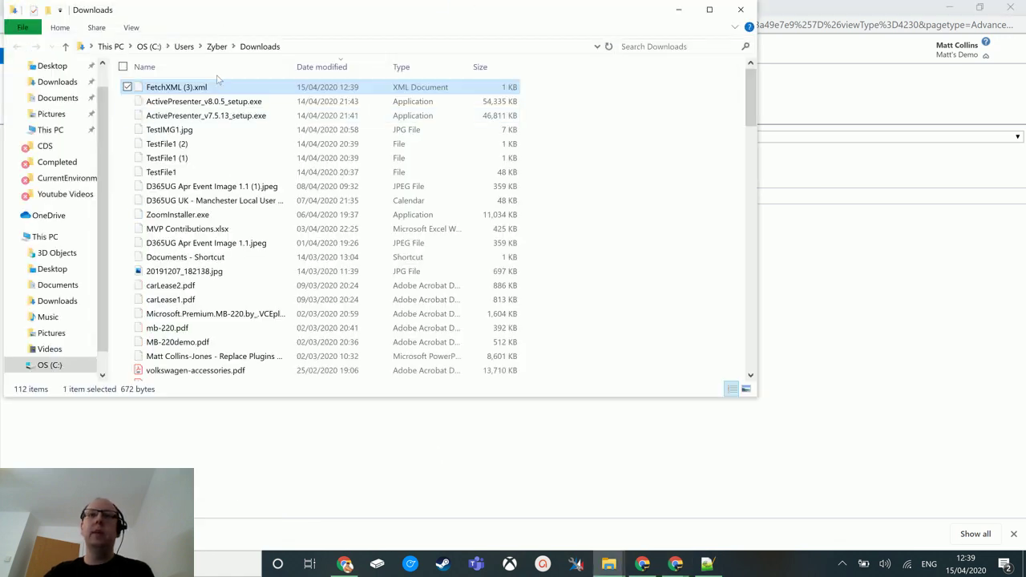
{"action": "left_click_drag", "start_coordinate": [176, 86], "coordinate": [547, 278]}
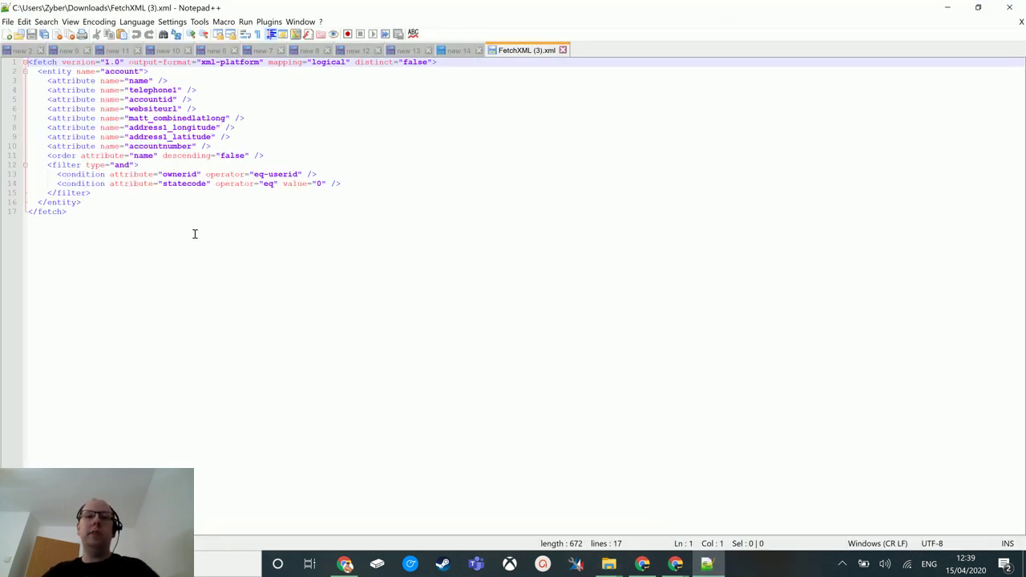
Enlarge the text of FetchXML (3).xml and copy the entire query.
{"action": "scroll", "coordinate": [194, 231], "scroll_direction": "up", "scroll_amount": 5}
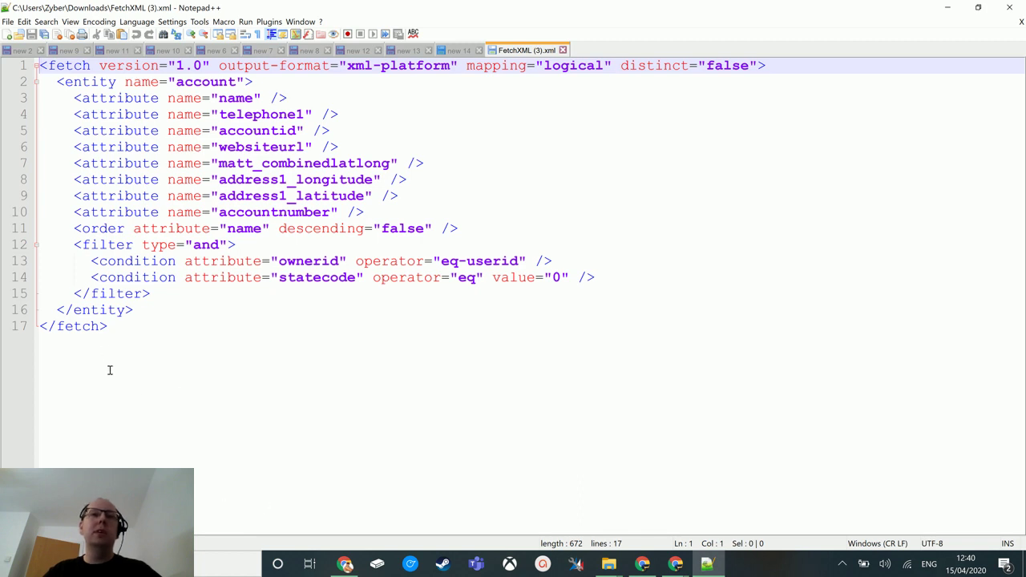
{"action": "left_click", "coordinate": [167, 340]}
{"action": "key", "text": "ctrl+a"}
{"action": "key", "text": "ctrl+c"}
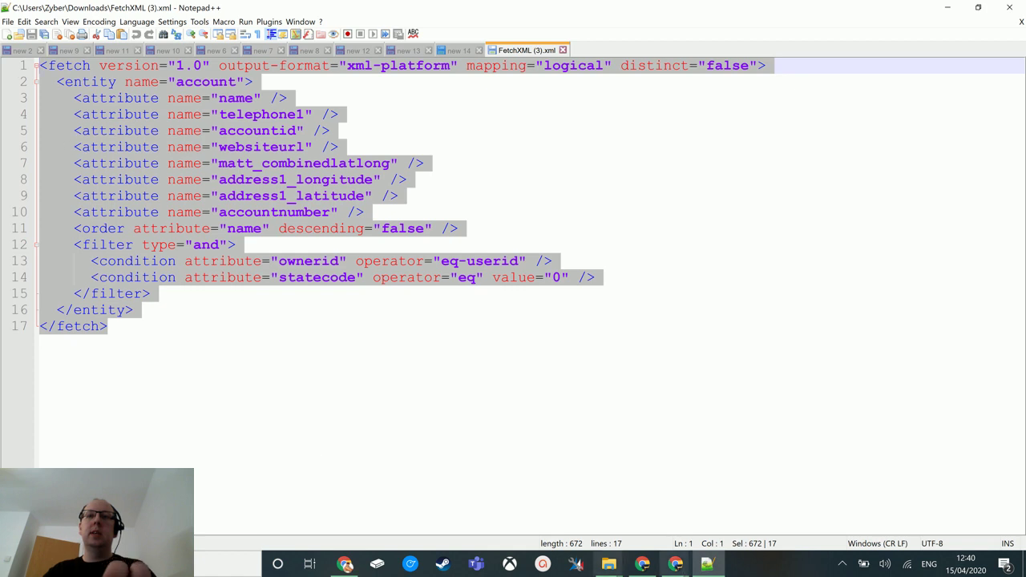
Switch back to the flow in Power Automate and paste the copied query as the List records action's Fetch Xml Query.
{"action": "left_click", "coordinate": [640, 564]}
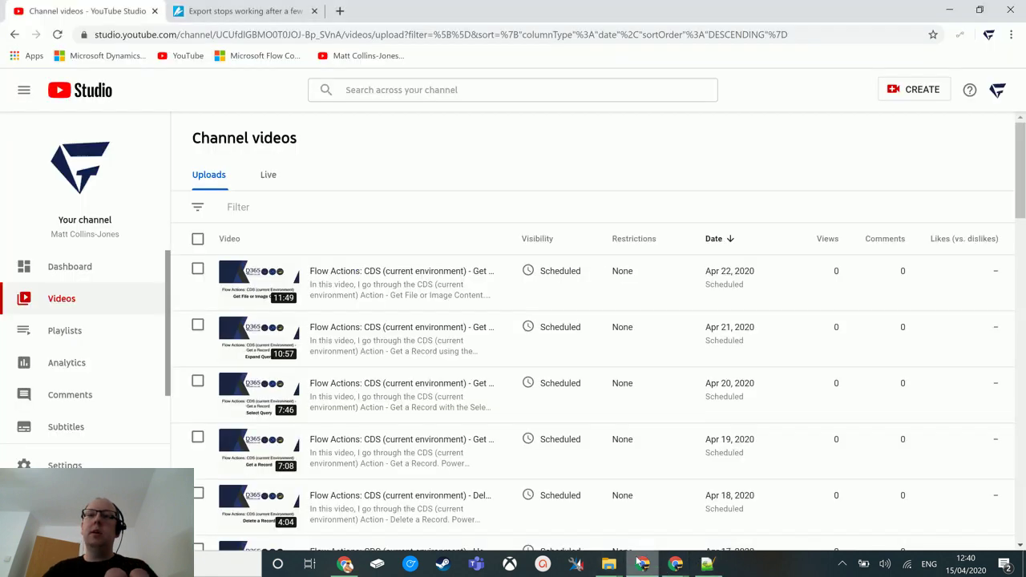
{"action": "left_click", "coordinate": [639, 564]}
{"action": "mouse_move", "coordinate": [675, 563]}
{"action": "left_click", "coordinate": [633, 503]}
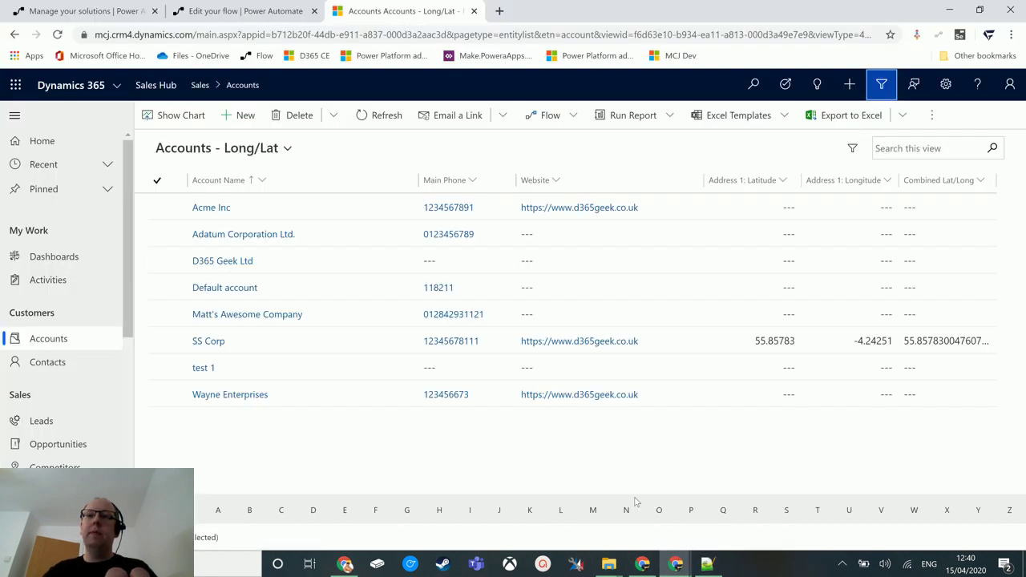
{"action": "left_click", "coordinate": [245, 10]}
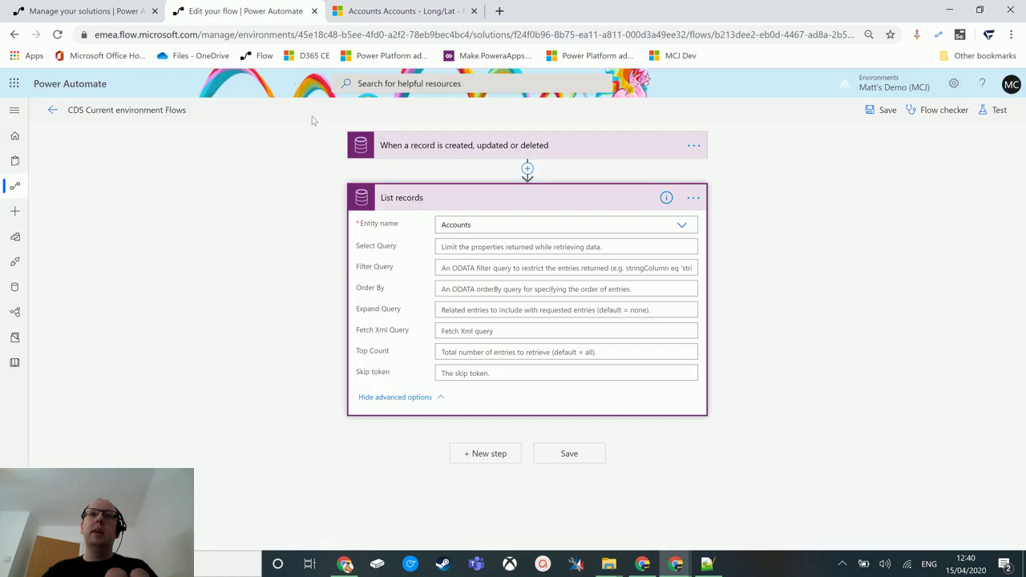
{"action": "left_click", "coordinate": [462, 331]}
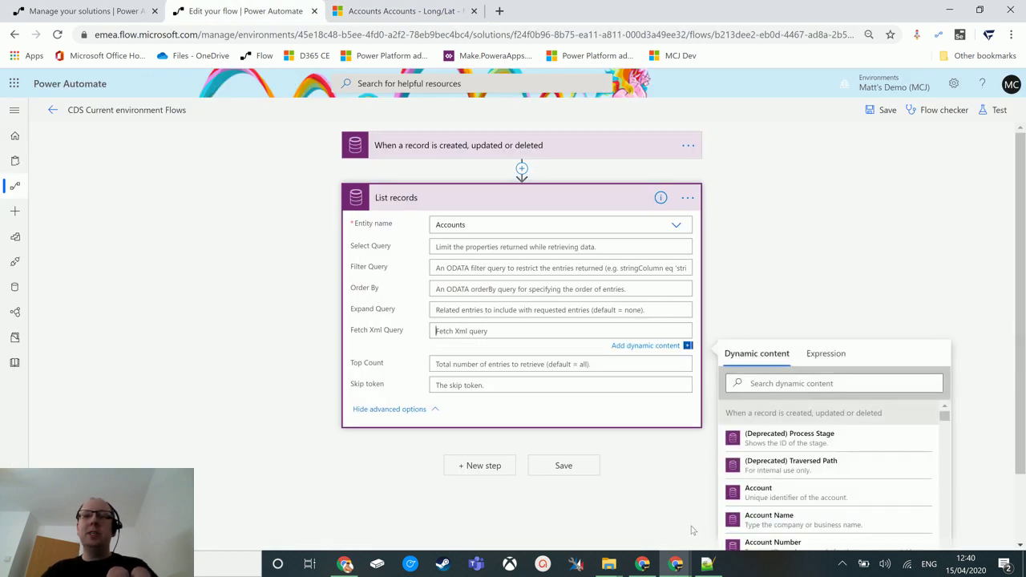
{"action": "key", "text": "ctrl+v"}
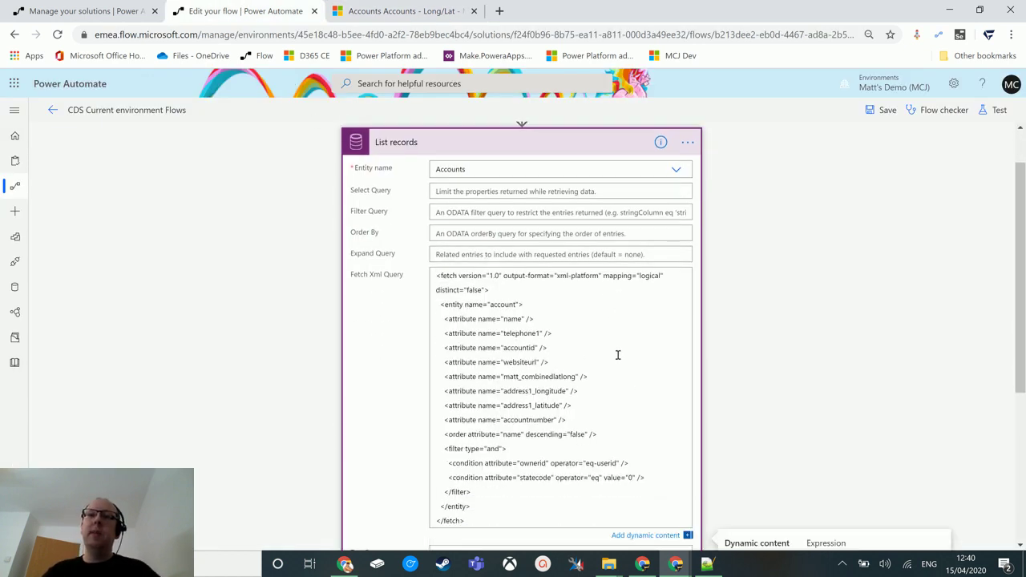
Review the pasted Fetch Xml query alongside the other List records parameters.
{"action": "scroll", "coordinate": [642, 304], "scroll_direction": "down", "scroll_amount": 1}
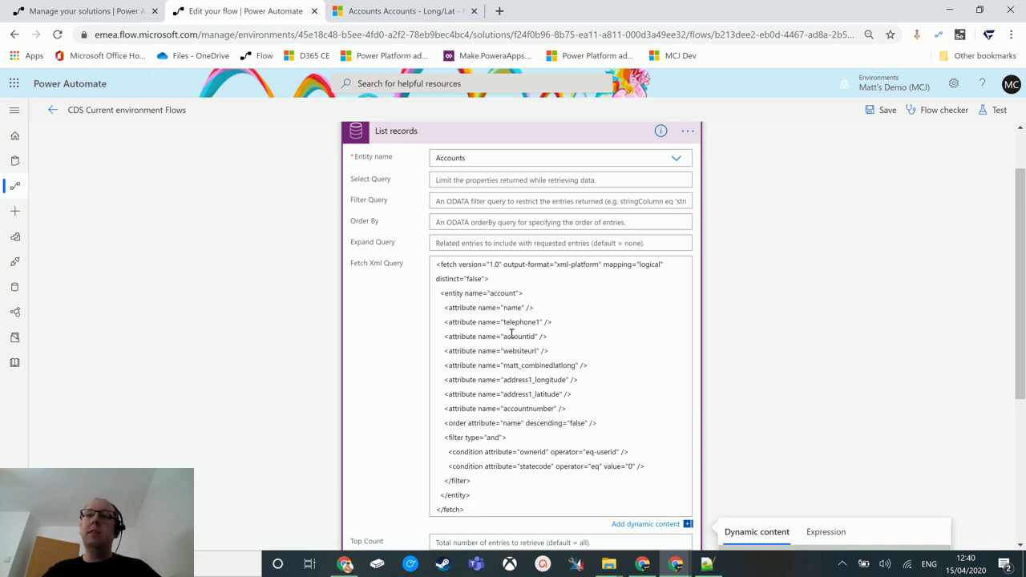
{"action": "scroll", "coordinate": [334, 267], "scroll_direction": "down", "scroll_amount": 1}
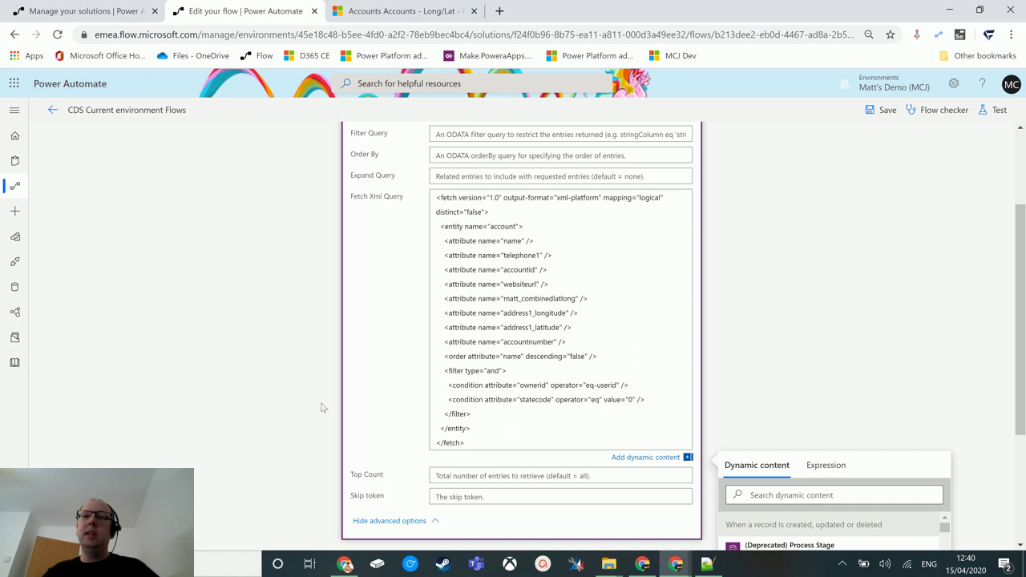
{"action": "scroll", "coordinate": [481, 254], "scroll_direction": "up", "scroll_amount": 2}
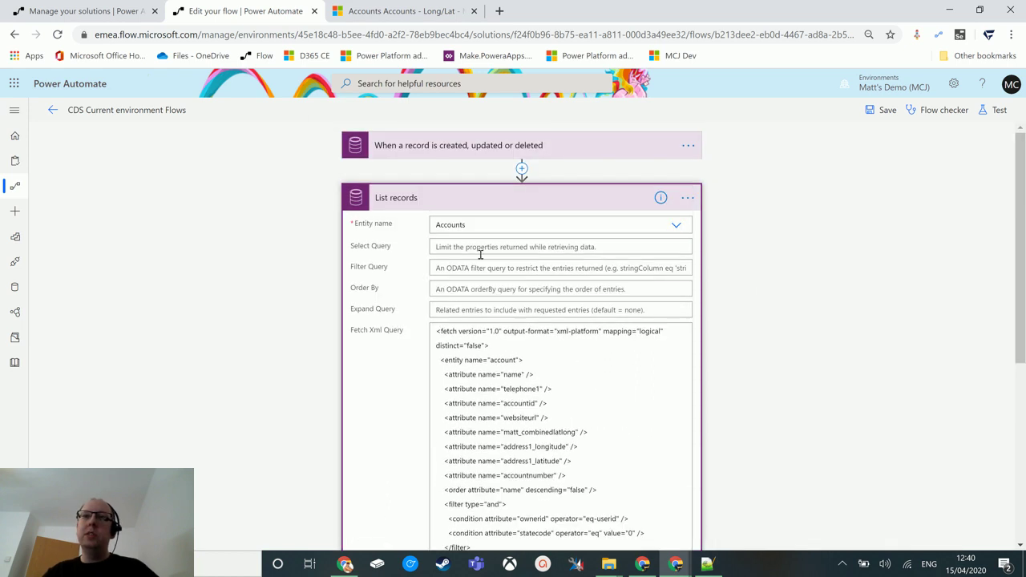
{"action": "scroll", "coordinate": [724, 418], "scroll_direction": "down", "scroll_amount": 2}
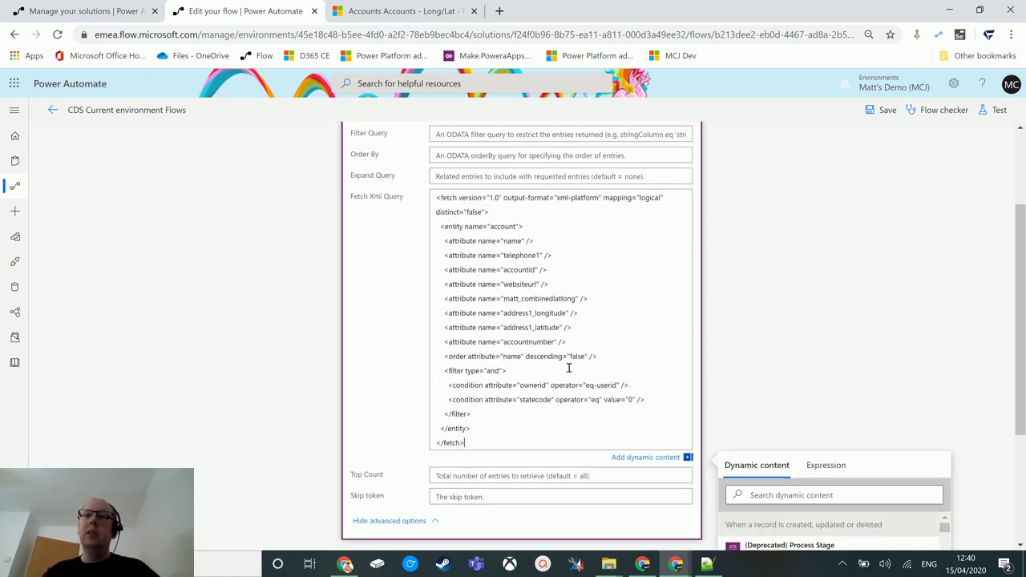
{"action": "scroll", "coordinate": [623, 304], "scroll_direction": "up", "scroll_amount": 2}
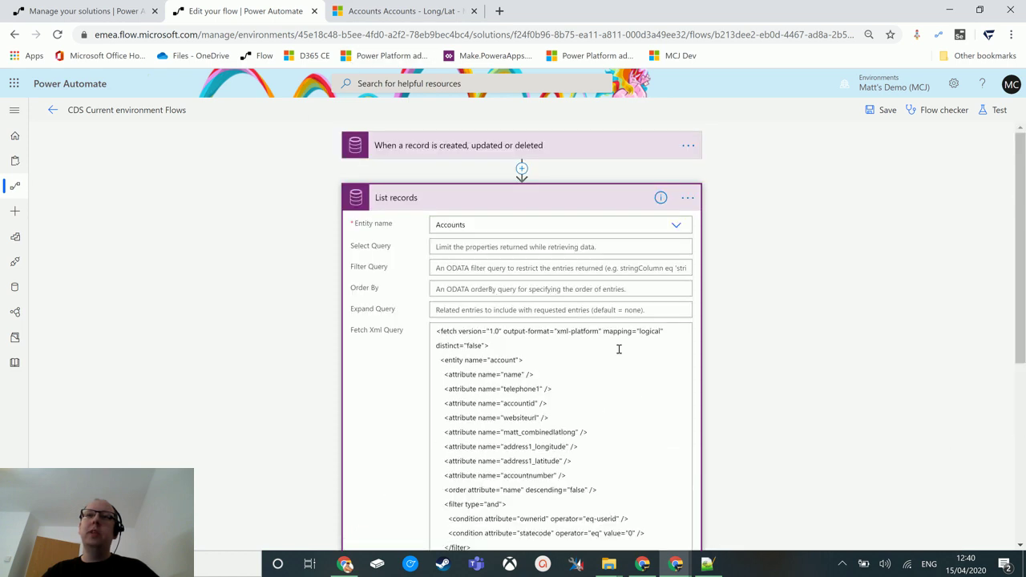
{"action": "scroll", "coordinate": [443, 278], "scroll_direction": "down", "scroll_amount": 1}
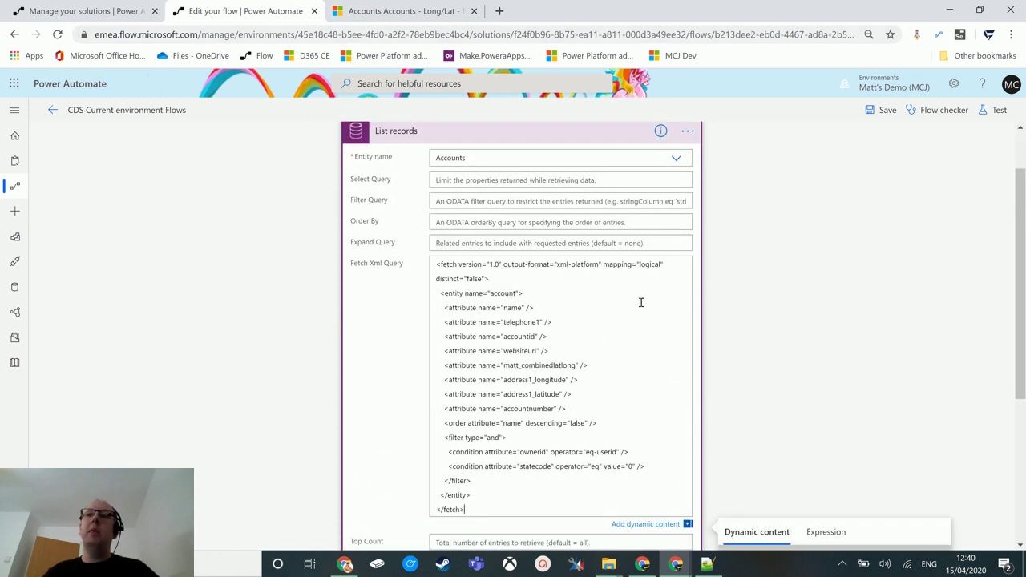
{"action": "left_click", "coordinate": [536, 507]}
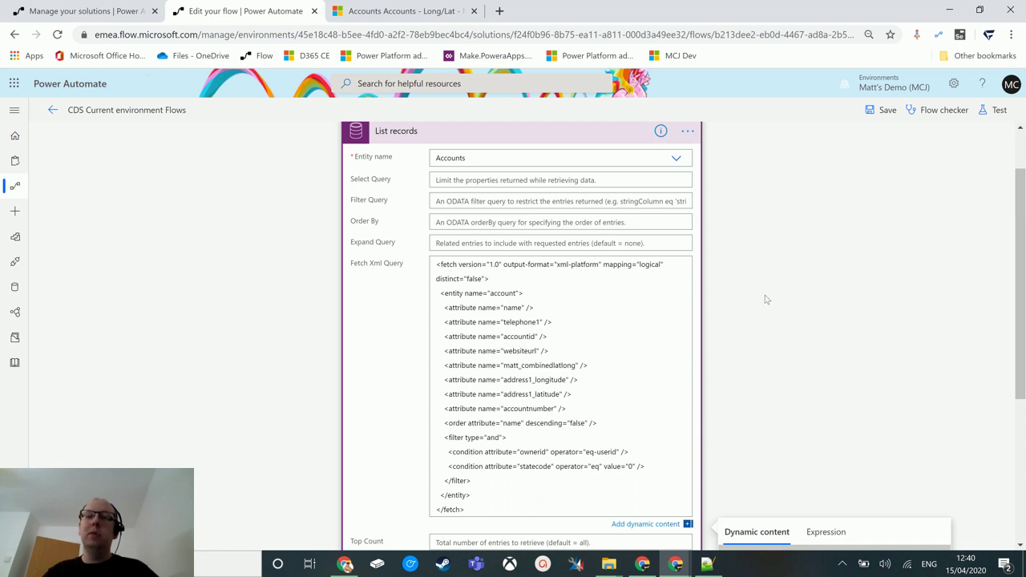
Collapse the List records action, then save and test the flow with the option to perform the trigger action manually.
{"action": "scroll", "coordinate": [597, 366], "scroll_direction": "down", "scroll_amount": 3}
{"action": "scroll", "coordinate": [577, 374], "scroll_direction": "up", "scroll_amount": 3}
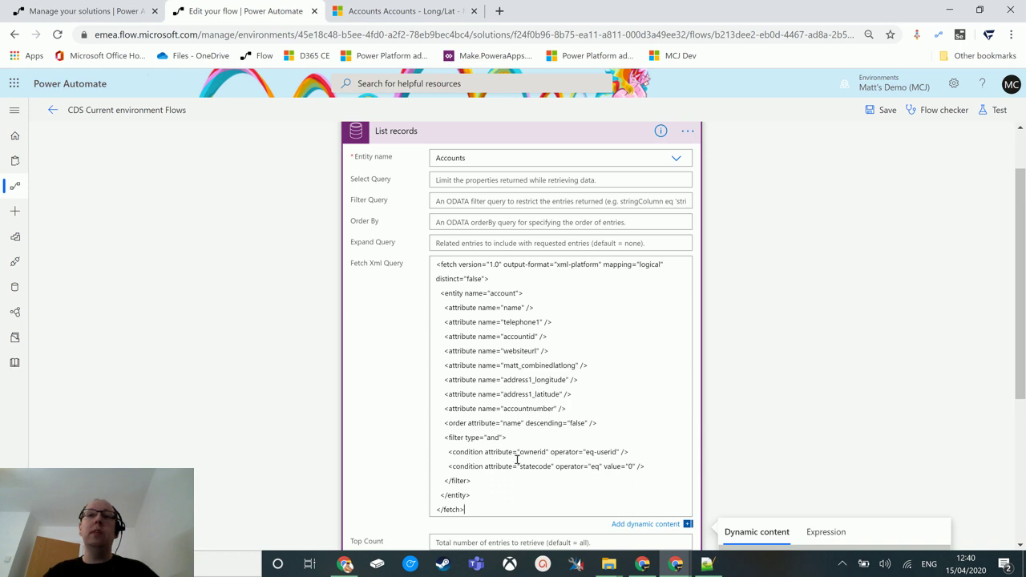
{"action": "scroll", "coordinate": [604, 456], "scroll_direction": "up", "scroll_amount": 1}
{"action": "left_click", "coordinate": [562, 202]}
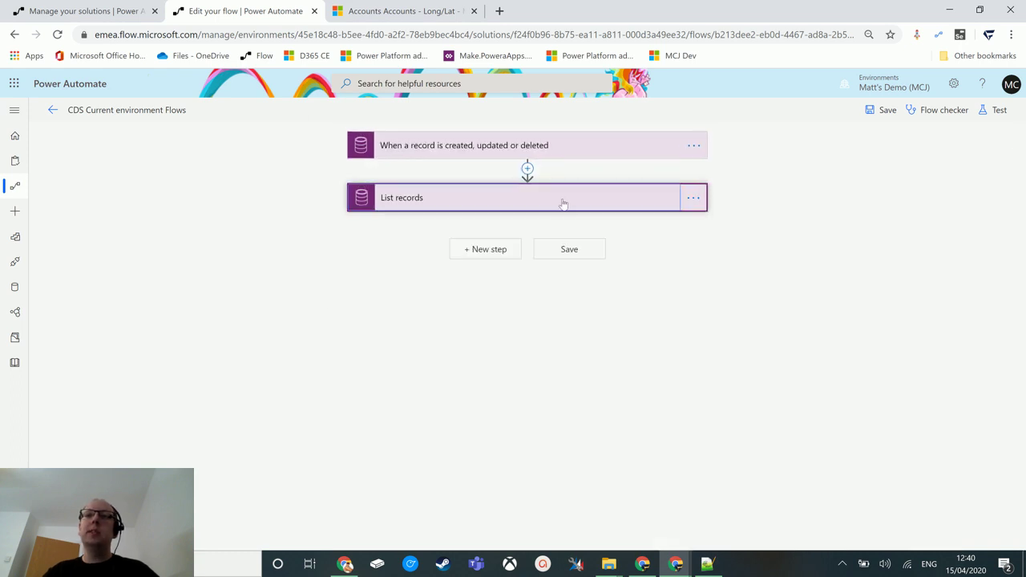
{"action": "left_click", "coordinate": [993, 114]}
{"action": "left_click", "coordinate": [839, 139]}
{"action": "left_click", "coordinate": [865, 192]}
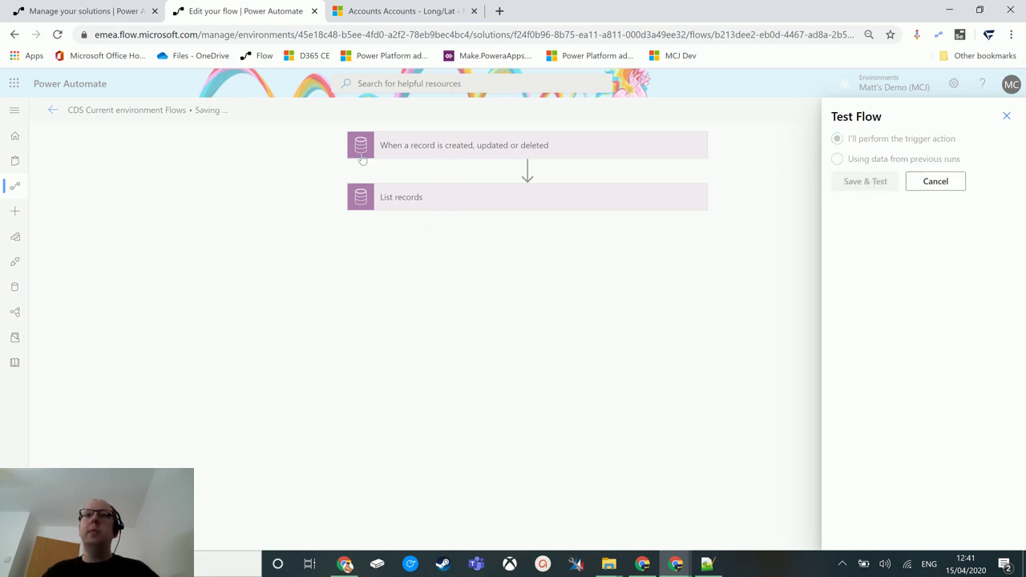
Switch to Dynamics 365, open the Acme Inc account, add digits to its phone number and save the record.
{"action": "left_click", "coordinate": [426, 9]}
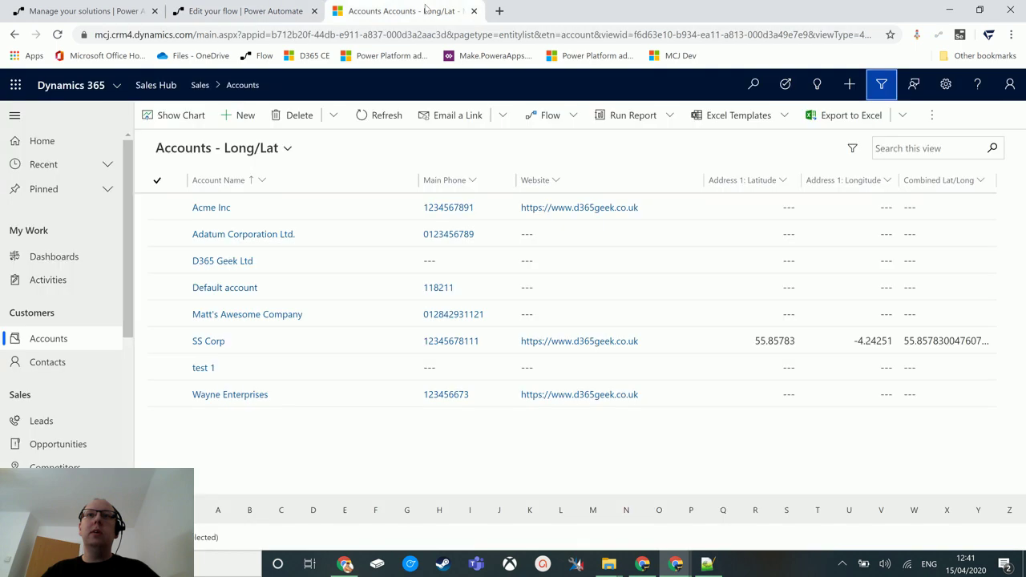
{"action": "double_click", "coordinate": [261, 208]}
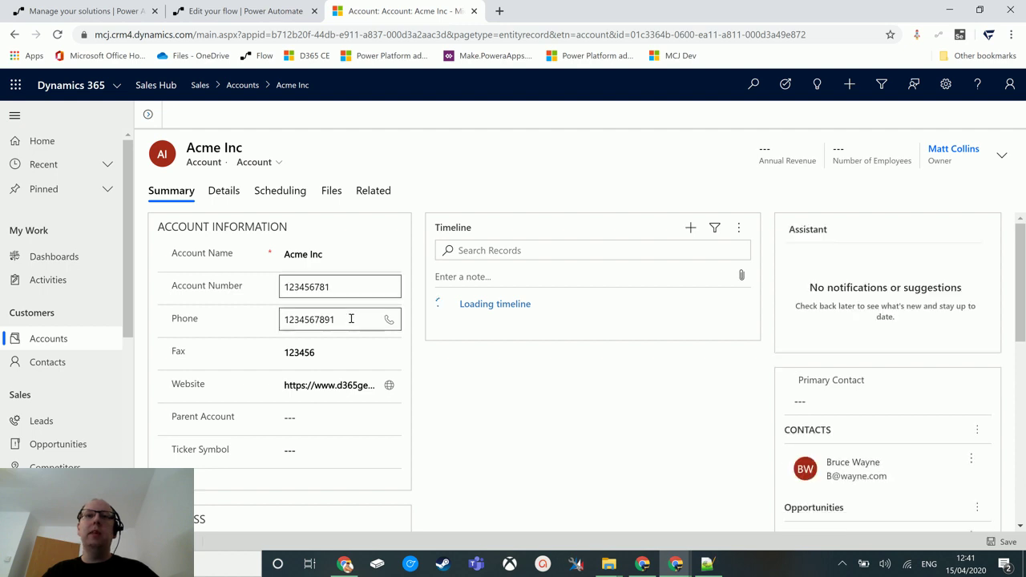
{"action": "type", "text": "121"}
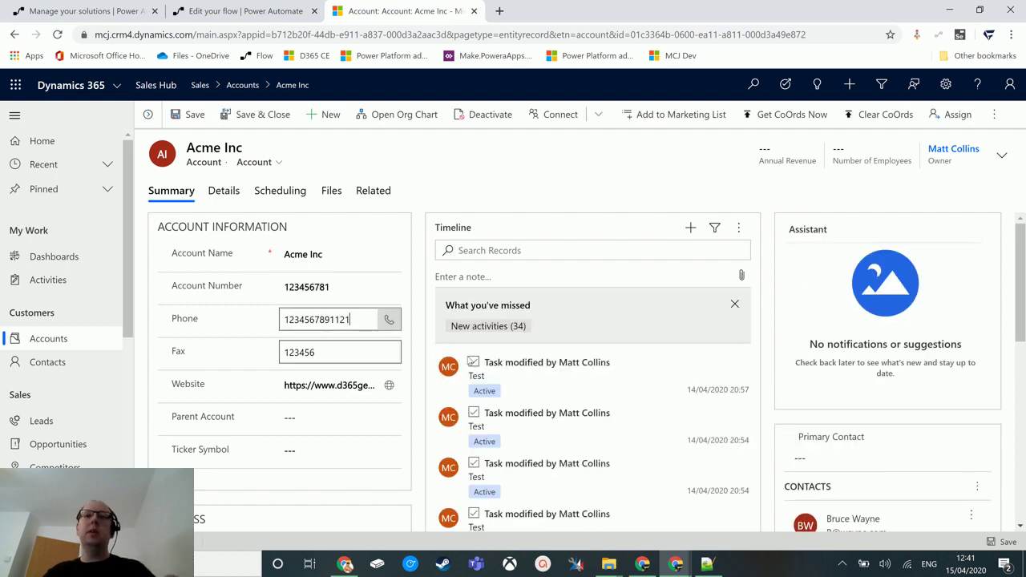
{"action": "left_click", "coordinate": [374, 114]}
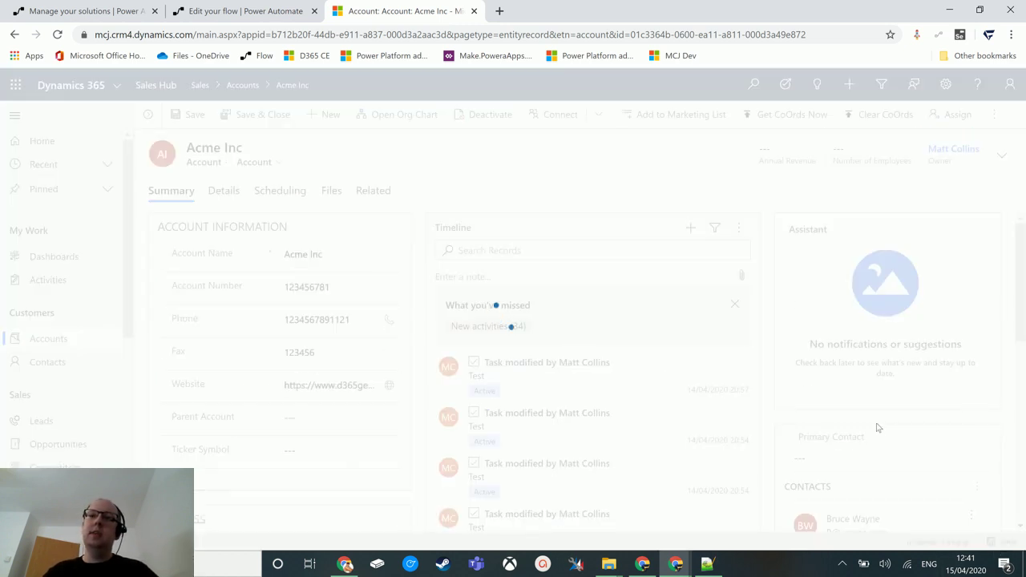
{"action": "left_click", "coordinate": [661, 485]}
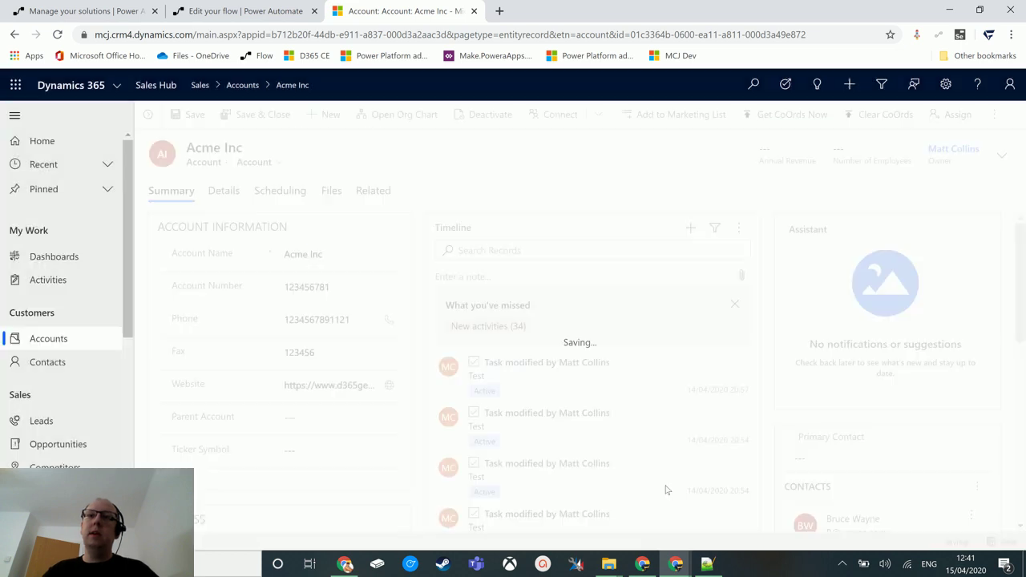
Check the flow test's progress, then return to Acme Inc, edit its phone number again, and save and close the record.
{"action": "left_click", "coordinate": [234, 13]}
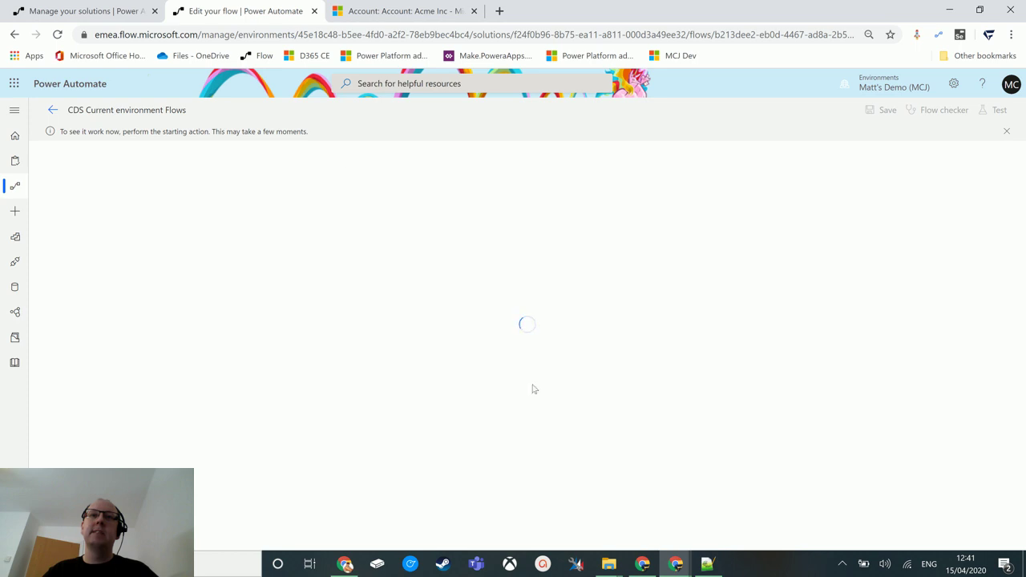
{"action": "left_click", "coordinate": [441, 13]}
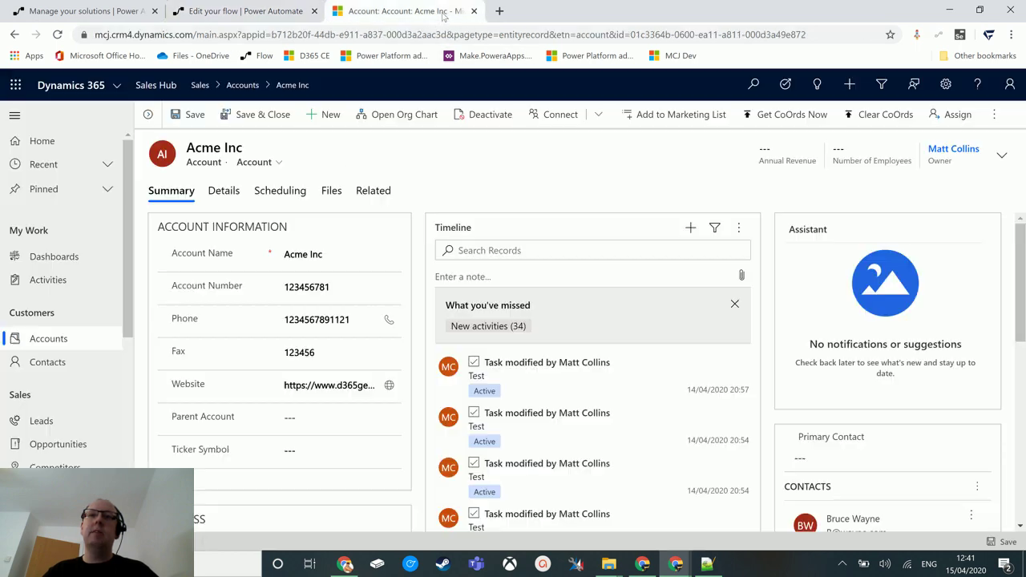
{"action": "left_click", "coordinate": [336, 319]}
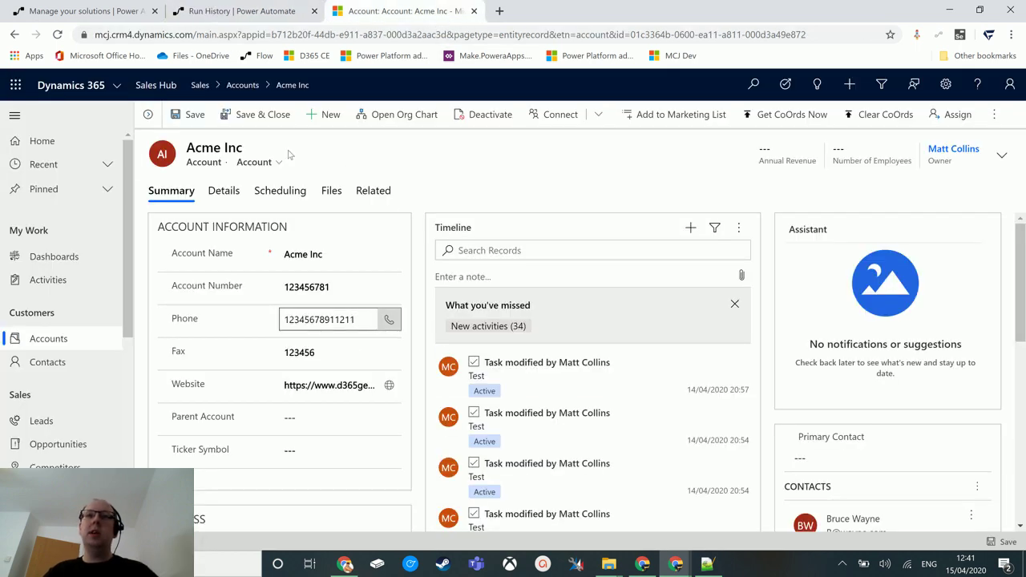
{"action": "left_click", "coordinate": [233, 117]}
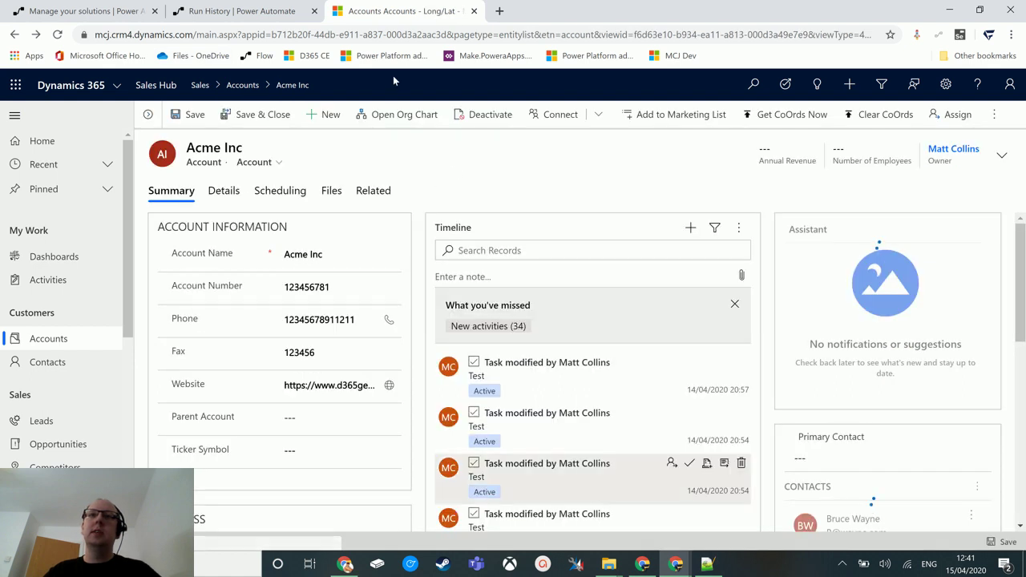
Switch back to the flow run in Power Automate and inspect the trigger's inputs and outputs.
{"action": "left_click", "coordinate": [273, 14]}
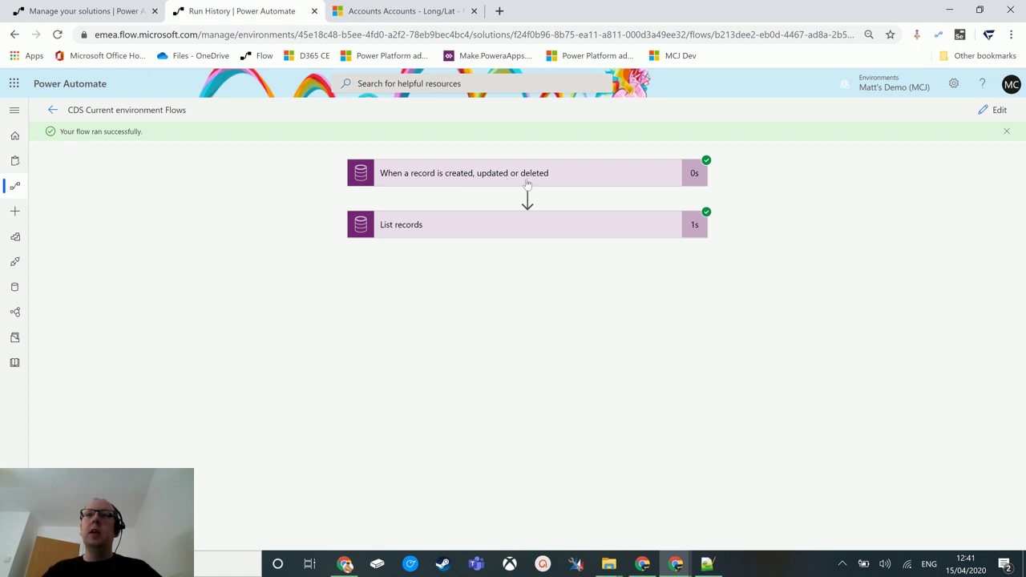
{"action": "left_click", "coordinate": [522, 178]}
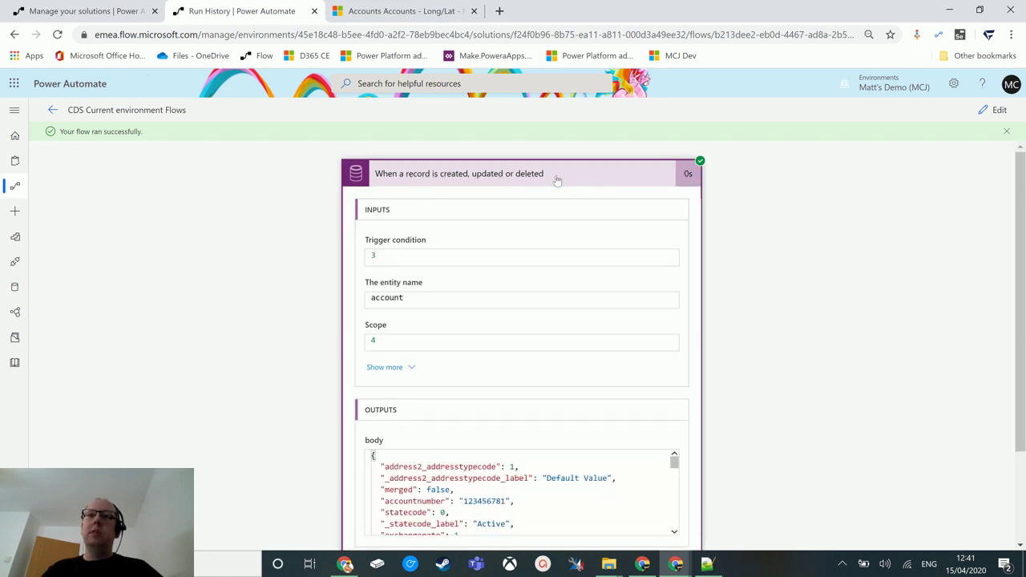
{"action": "left_click", "coordinate": [558, 181]}
Examine the List records action's expanded inputs and outputs in the run, including the Fetch Xml Query and Status Reason.
{"action": "left_click", "coordinate": [579, 237]}
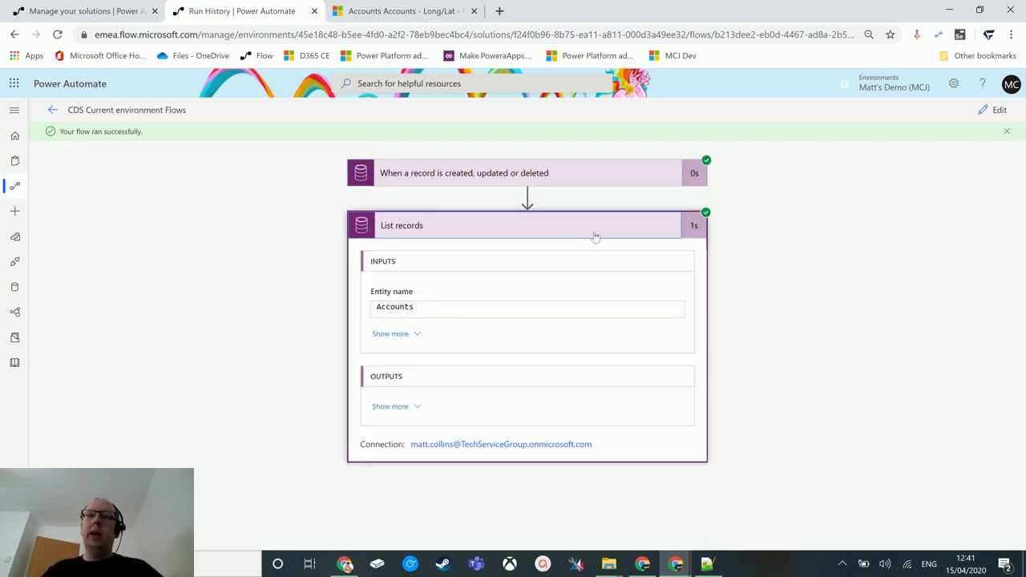
{"action": "left_click", "coordinate": [389, 334]}
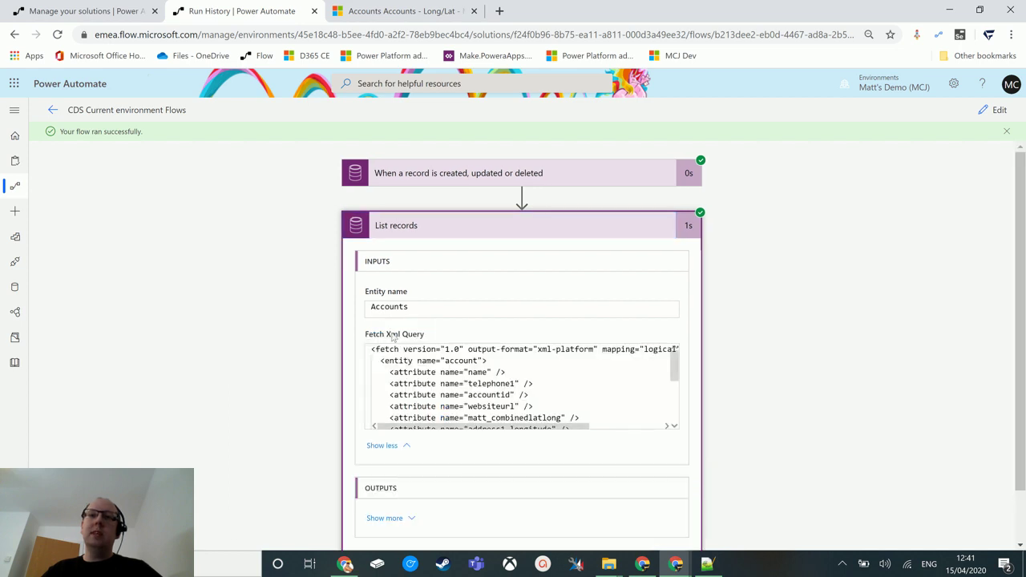
{"action": "scroll", "coordinate": [494, 238], "scroll_direction": "down", "scroll_amount": 2}
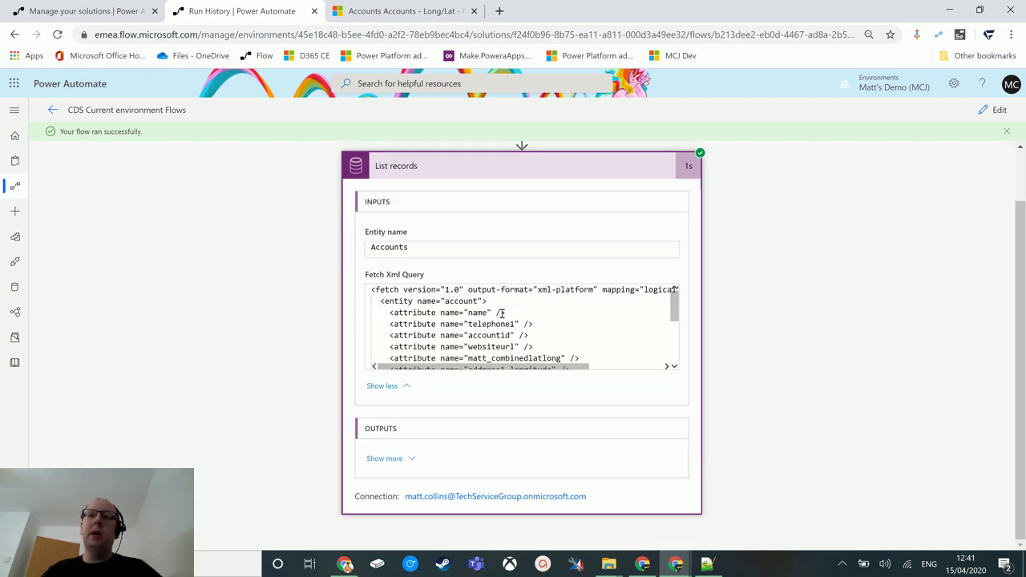
{"action": "left_click", "coordinate": [389, 459]}
{"action": "scroll", "coordinate": [460, 396], "scroll_direction": "down", "scroll_amount": 1}
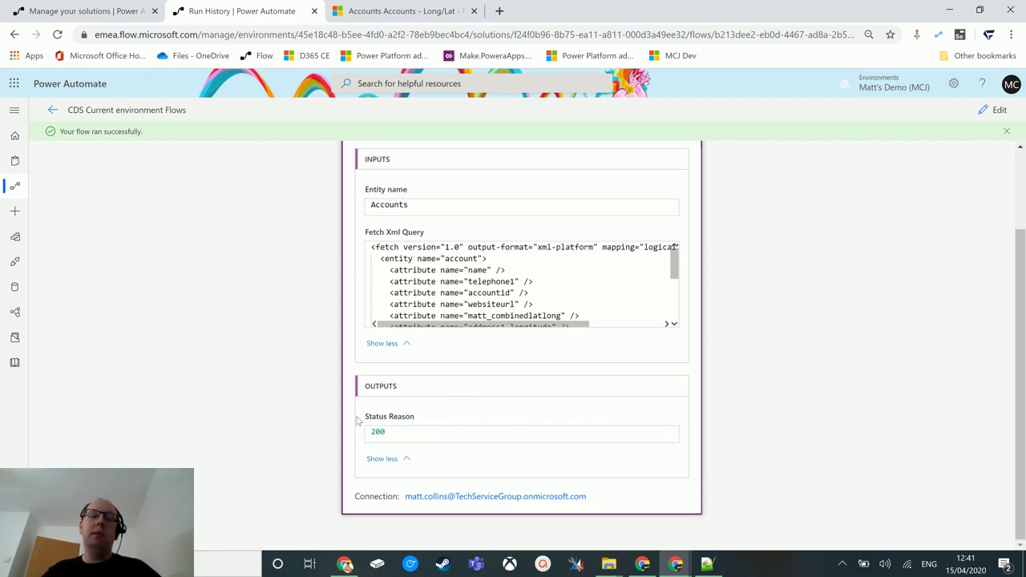
{"action": "mouse_move", "coordinate": [675, 264]}
{"action": "left_mouse_down"}
{"action": "mouse_move", "coordinate": [674, 309]}
{"action": "mouse_move", "coordinate": [676, 265]}
{"action": "left_mouse_up"}
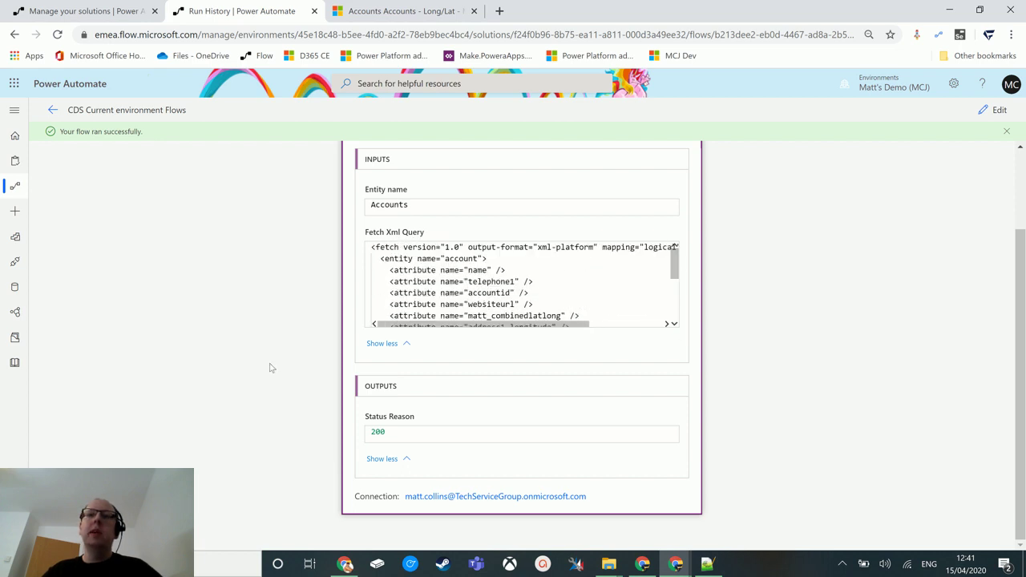
{"action": "scroll", "coordinate": [289, 361], "scroll_direction": "up", "scroll_amount": 2}
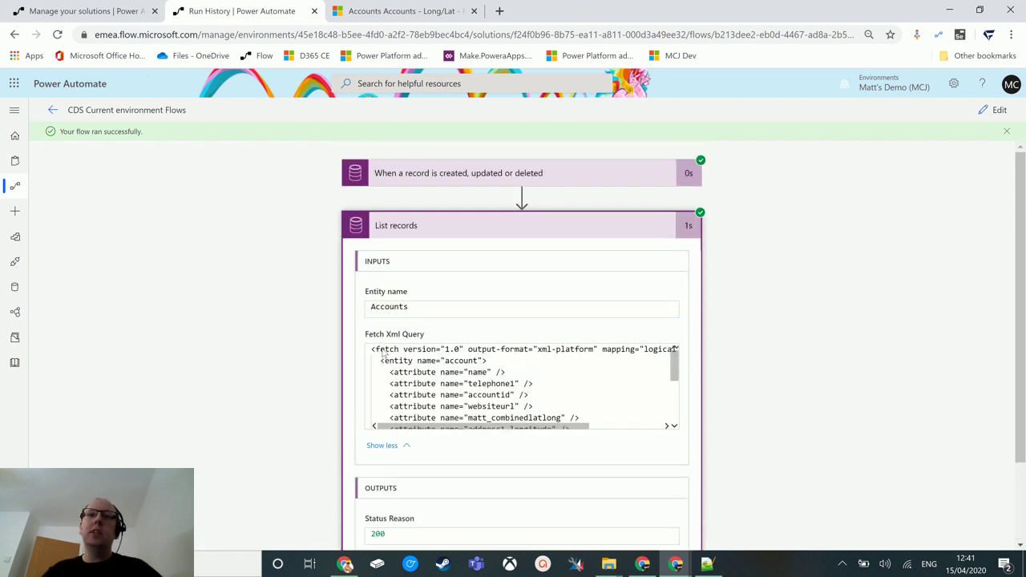
Collapse the List records run details and reopen the flow for editing.
{"action": "left_click", "coordinate": [564, 227]}
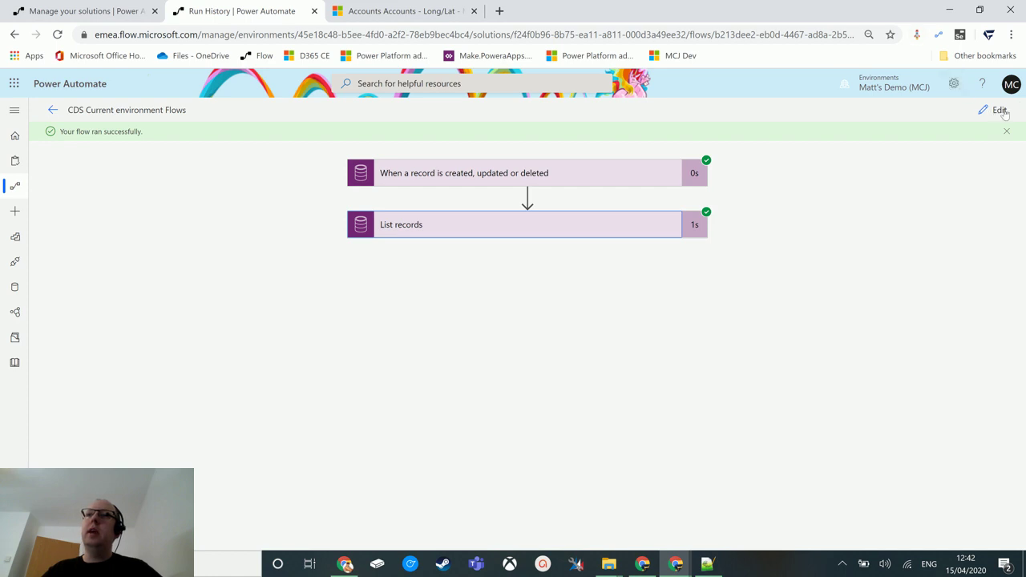
{"action": "left_click", "coordinate": [1001, 110]}
{"action": "left_click", "coordinate": [468, 252]}
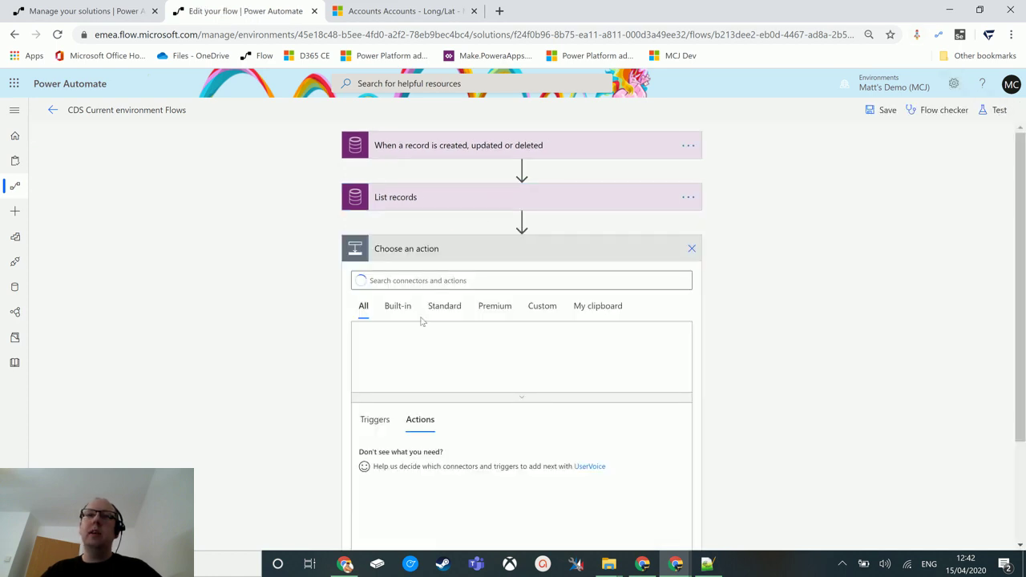
{"action": "left_click", "coordinate": [421, 455]}
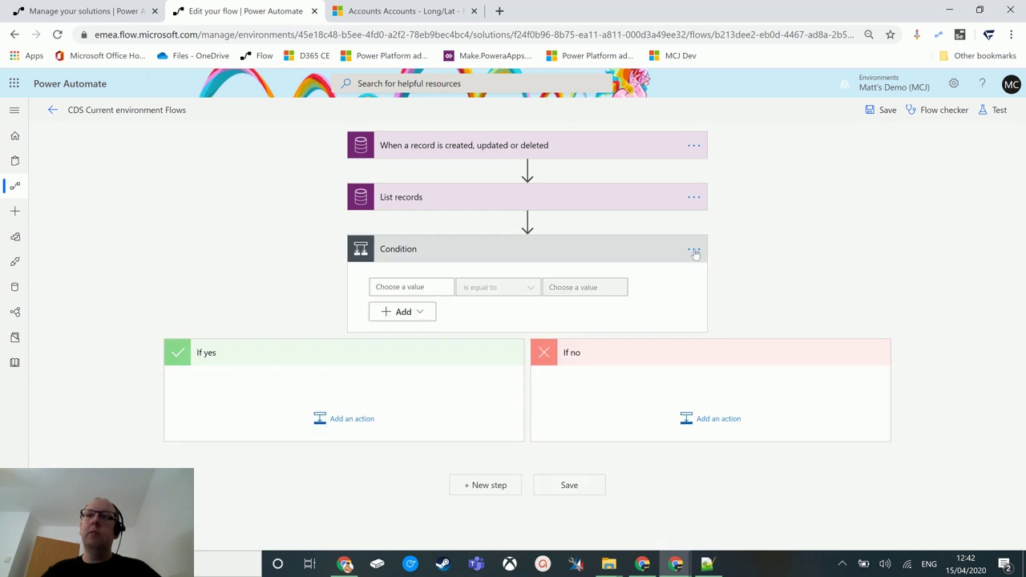
{"action": "left_click", "coordinate": [695, 251]}
{"action": "left_click", "coordinate": [747, 381]}
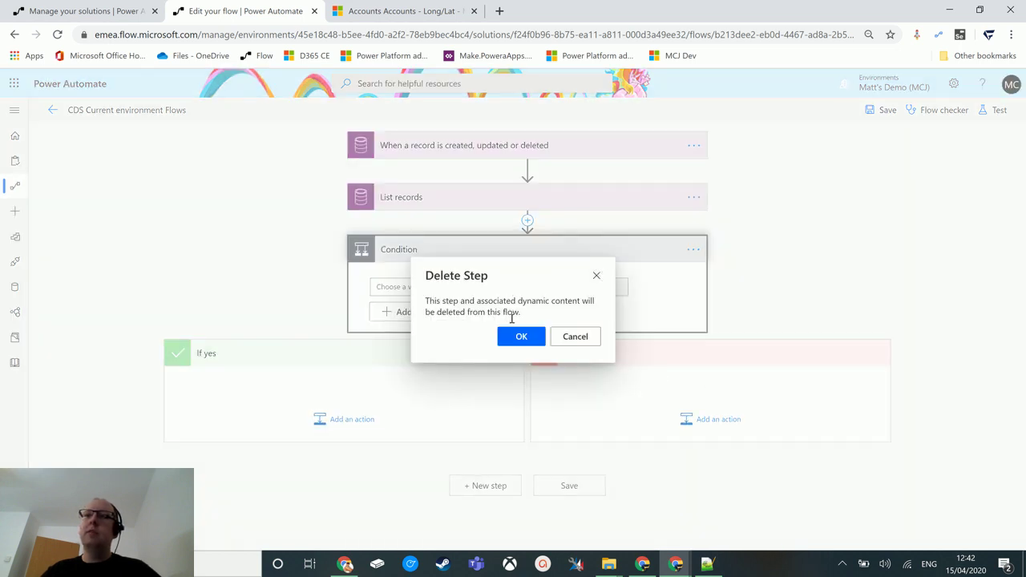
{"action": "left_click", "coordinate": [519, 337]}
Add an Apply to each control after List records and loop it over the List records value output.
{"action": "left_click", "coordinate": [499, 257]}
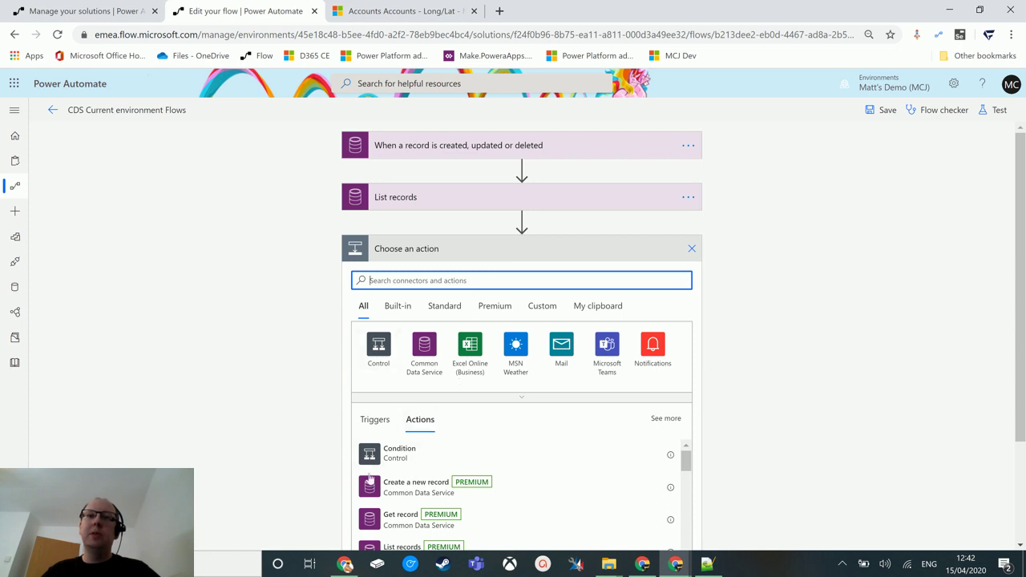
{"action": "left_click", "coordinate": [376, 343]}
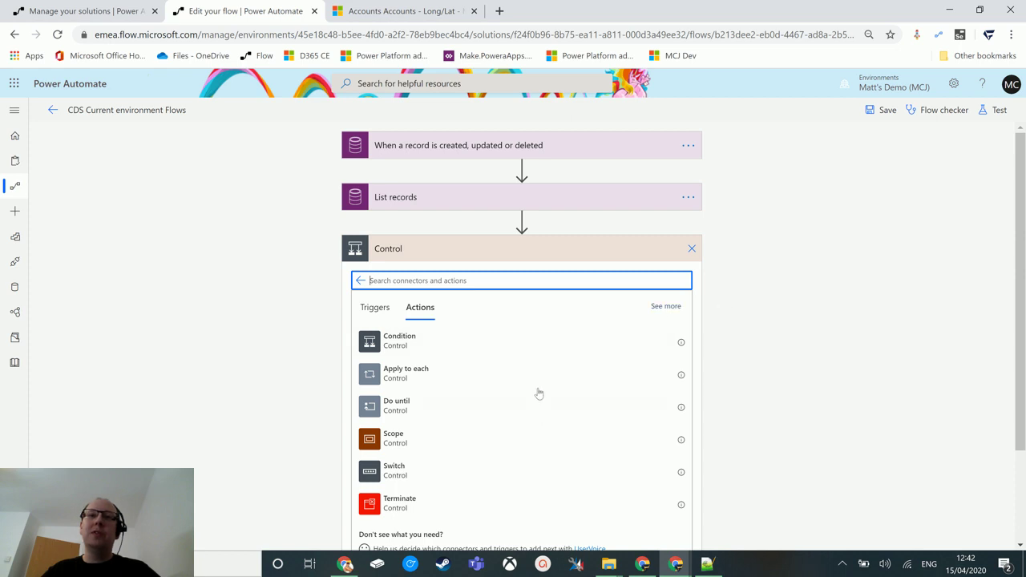
{"action": "left_click", "coordinate": [430, 376]}
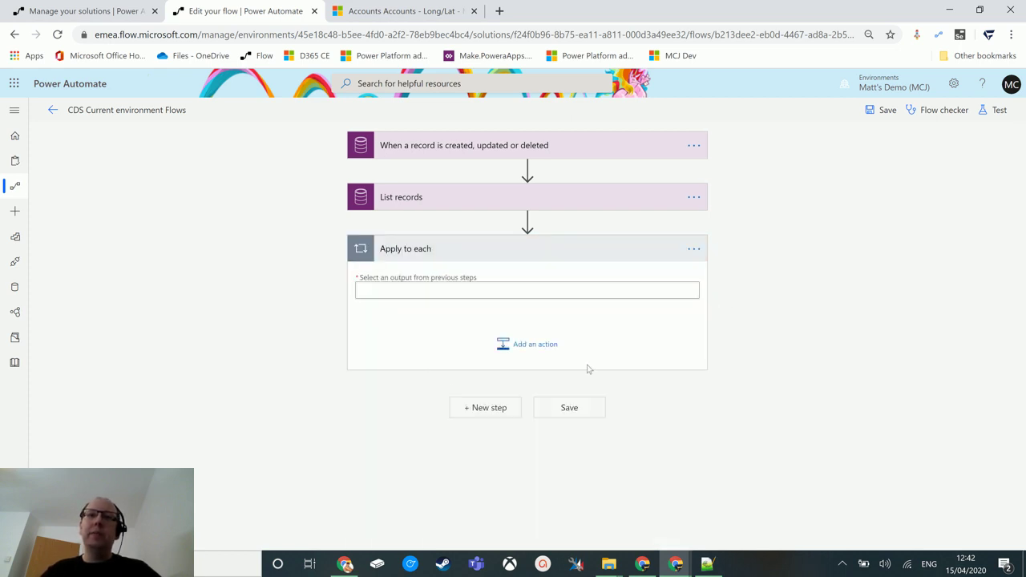
{"action": "left_click", "coordinate": [486, 288]}
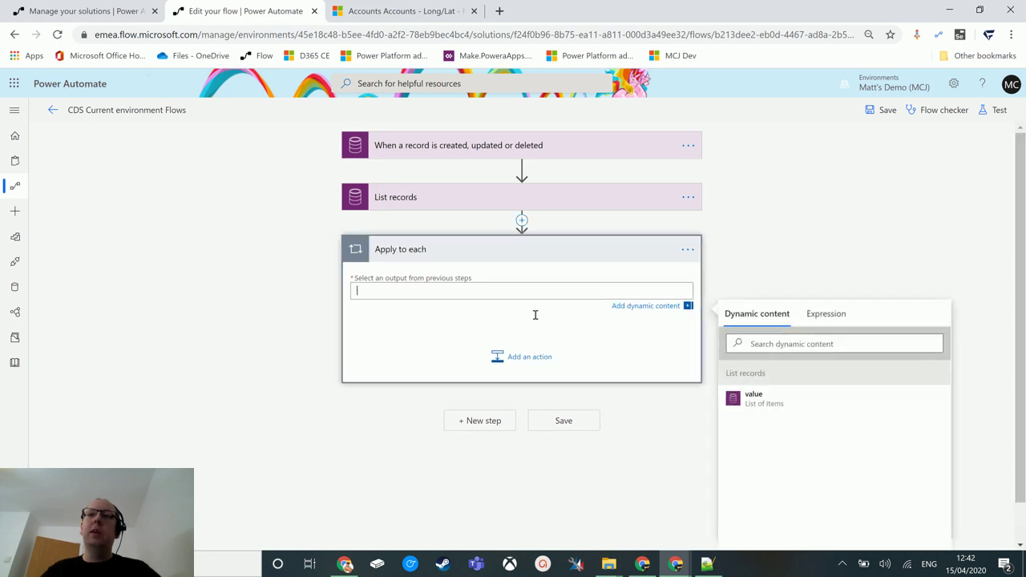
{"action": "left_click", "coordinate": [775, 399]}
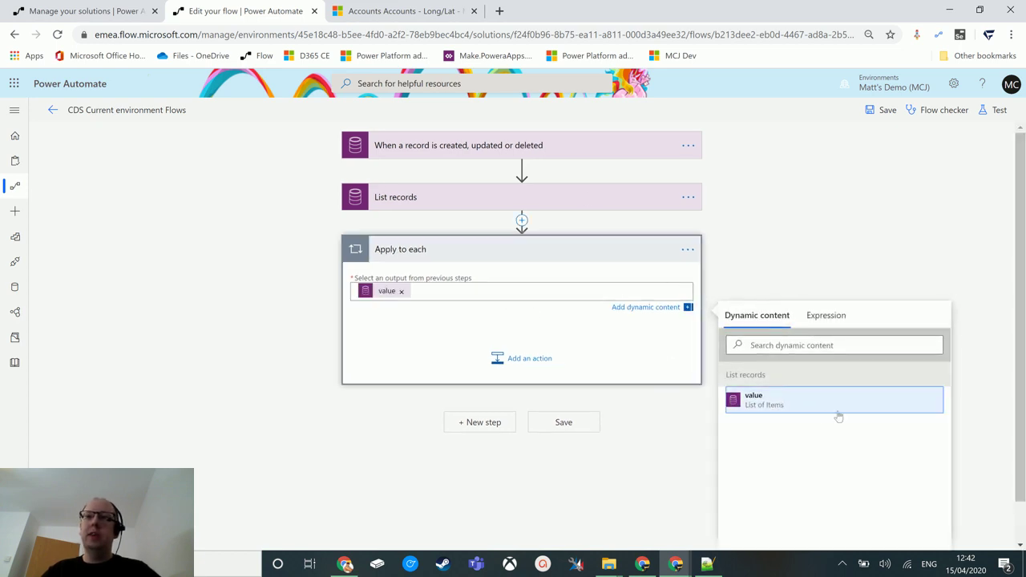
Add a Compose action inside the Apply to each loop and set its Inputs to the Account Name from List records.
{"action": "left_click", "coordinate": [520, 358]}
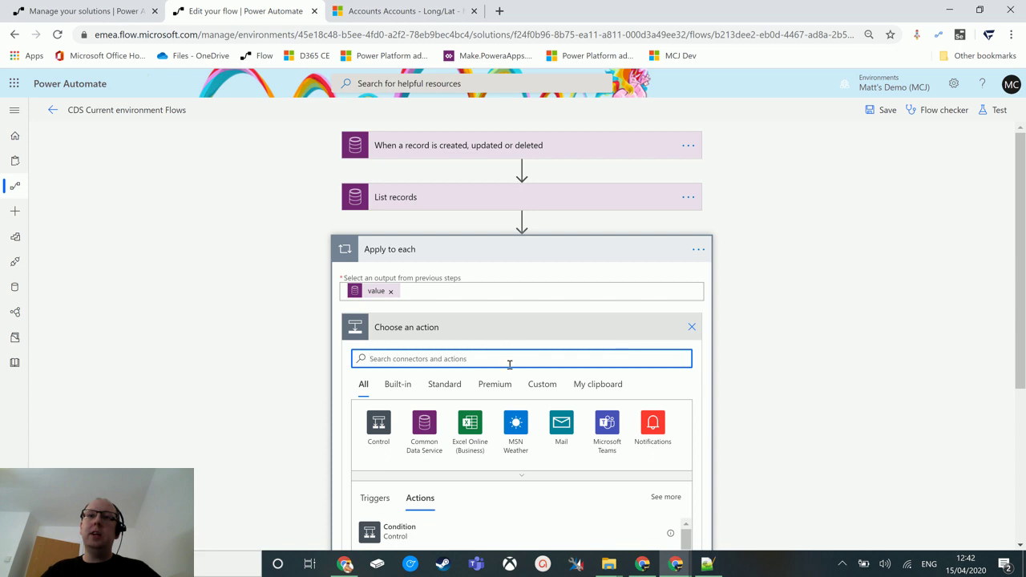
{"action": "type", "text": "compose"}
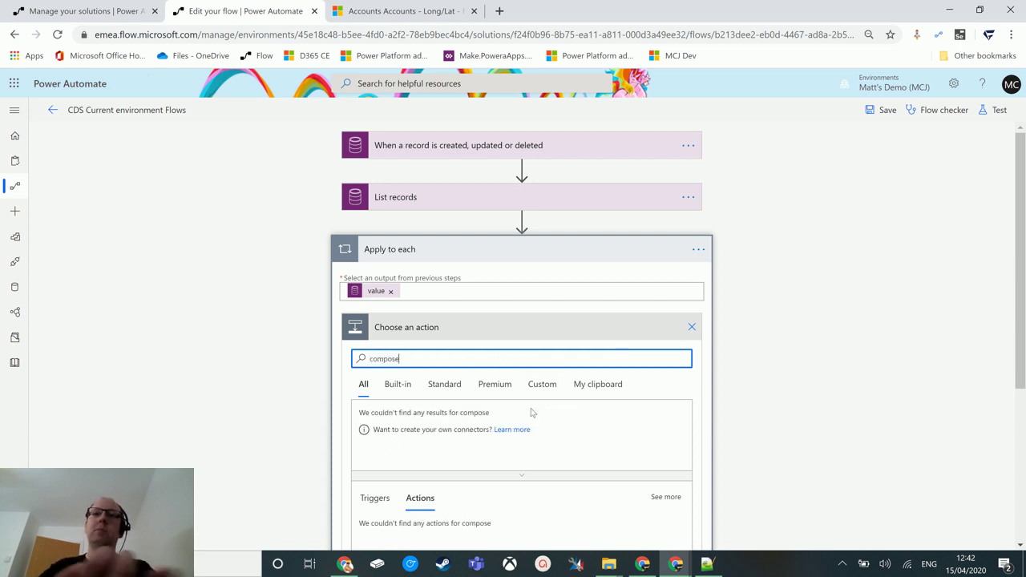
{"action": "left_click", "coordinate": [404, 533]}
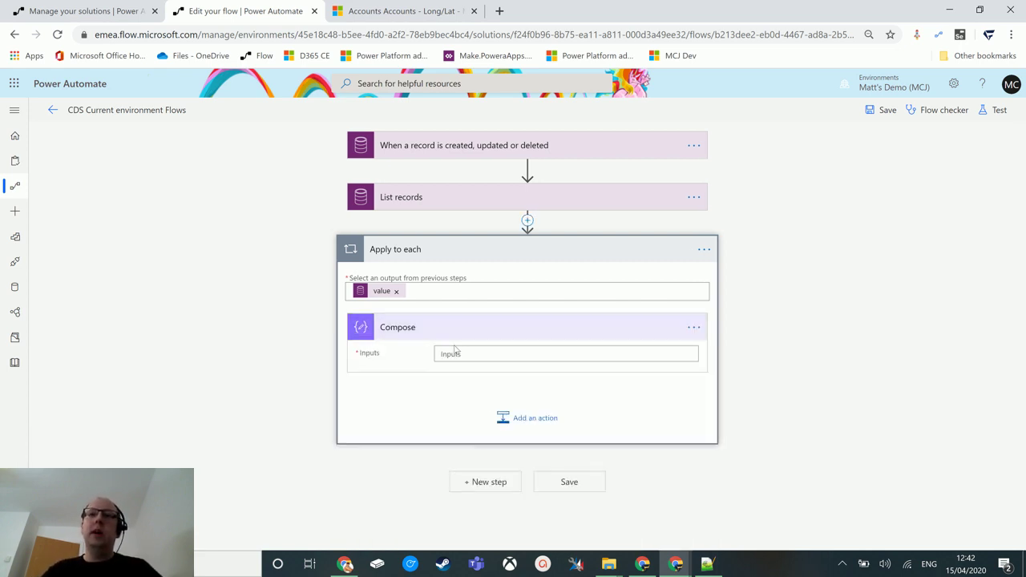
{"action": "left_click", "coordinate": [801, 406]}
{"action": "type", "text": "account"}
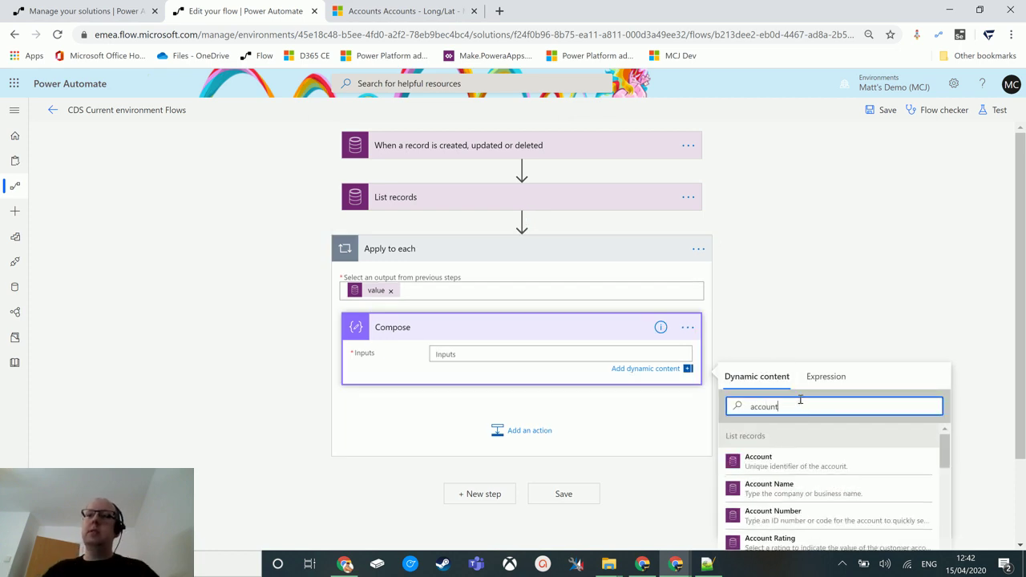
{"action": "left_click", "coordinate": [786, 489]}
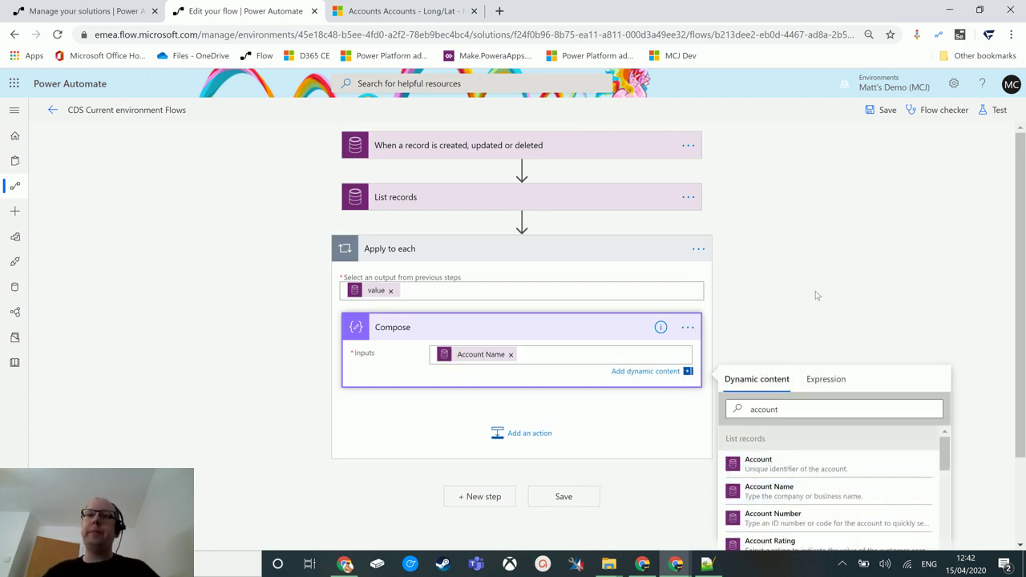
{"action": "left_click", "coordinate": [301, 200]}
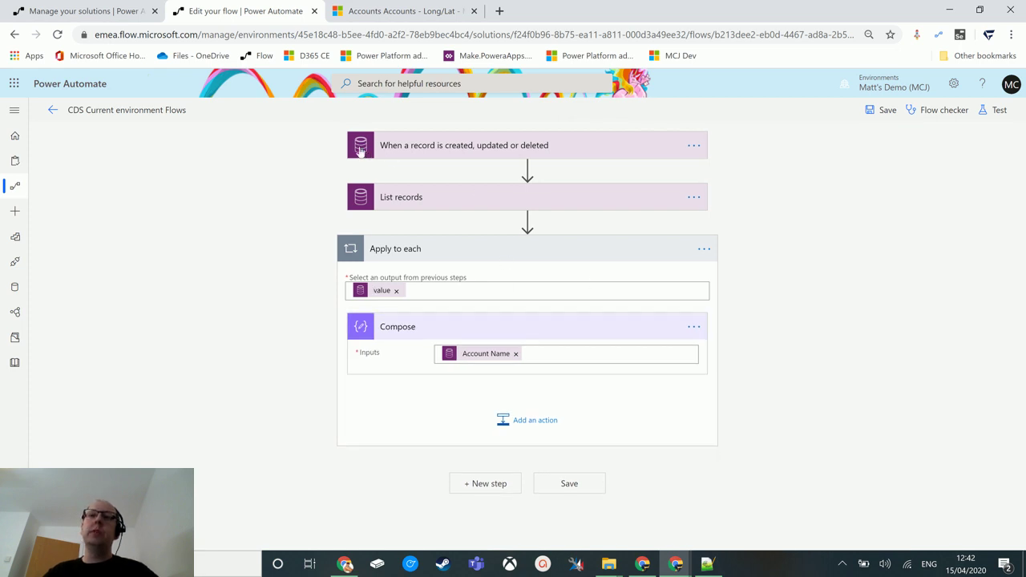
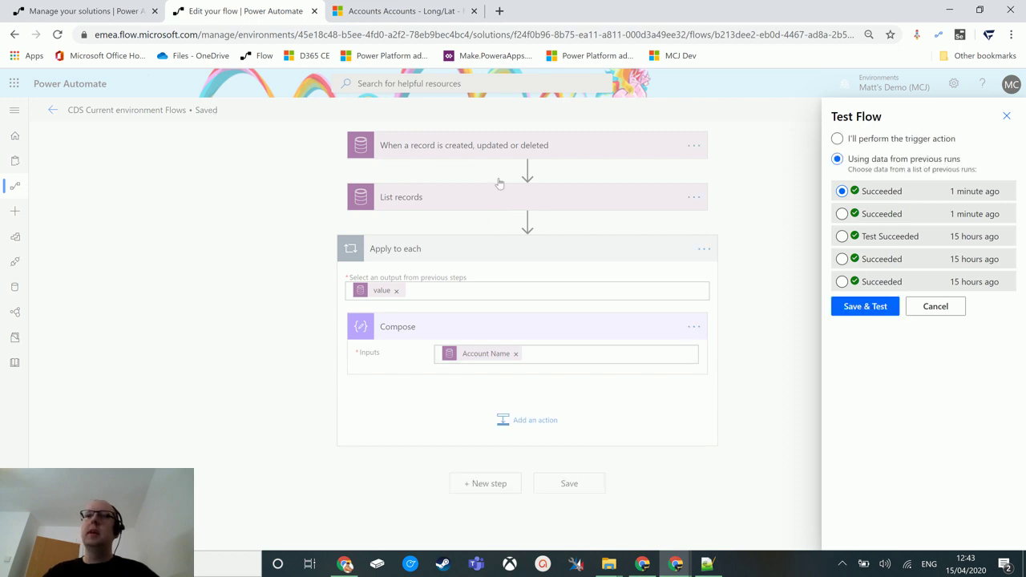
Save and test the flow with the most recent successful run's data, and open the first Apply to each iteration's Compose result.
{"action": "left_click", "coordinate": [873, 305]}
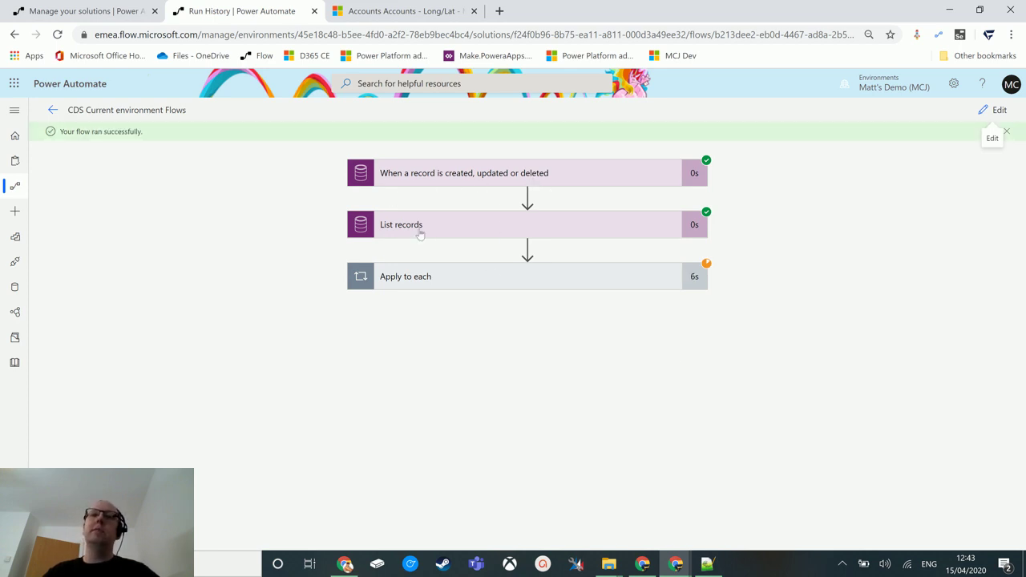
{"action": "left_click", "coordinate": [551, 287]}
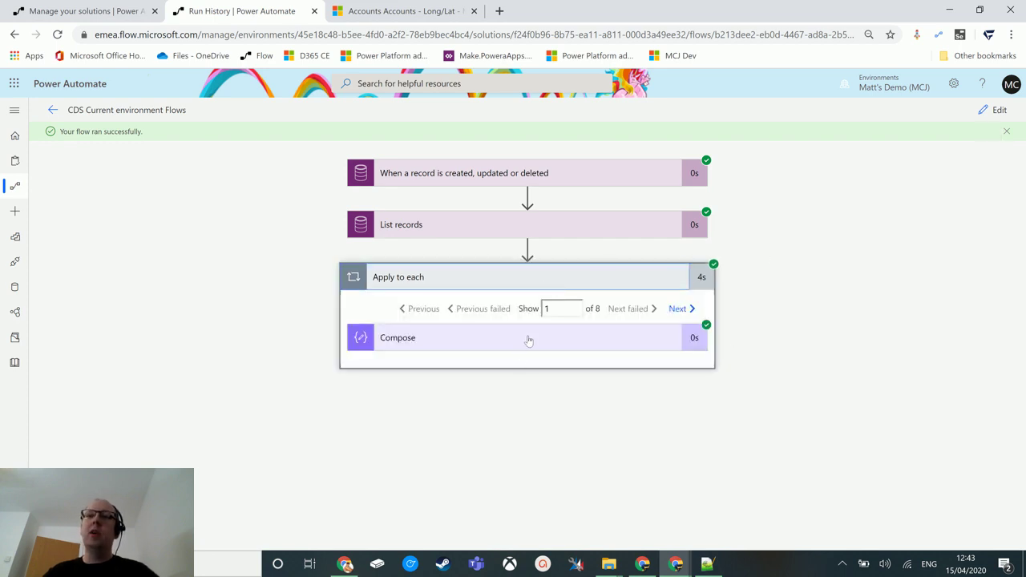
{"action": "left_click", "coordinate": [527, 341]}
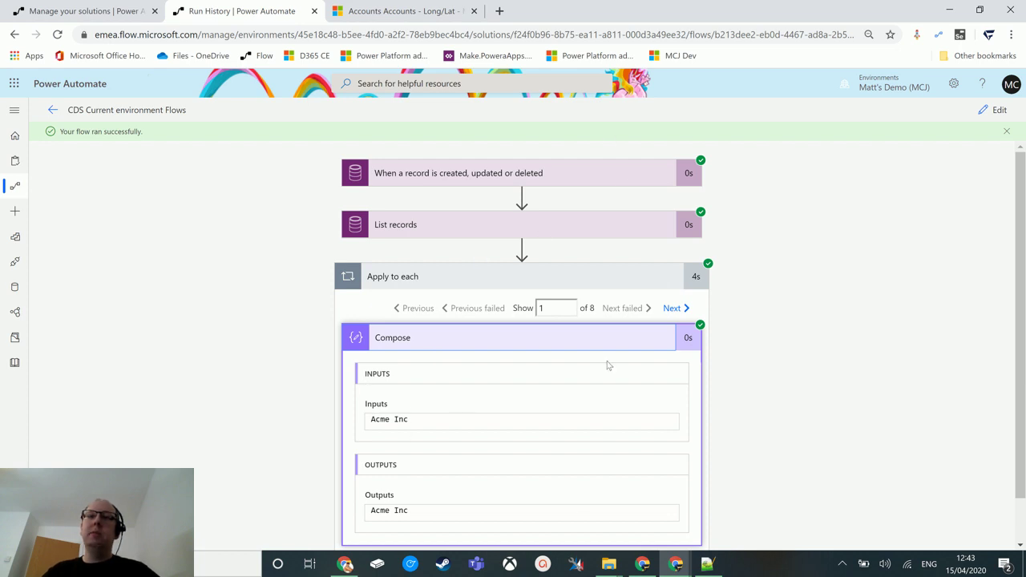
{"action": "scroll", "coordinate": [606, 429], "scroll_direction": "down", "scroll_amount": 1}
{"action": "scroll", "coordinate": [470, 435], "scroll_direction": "up", "scroll_amount": 1}
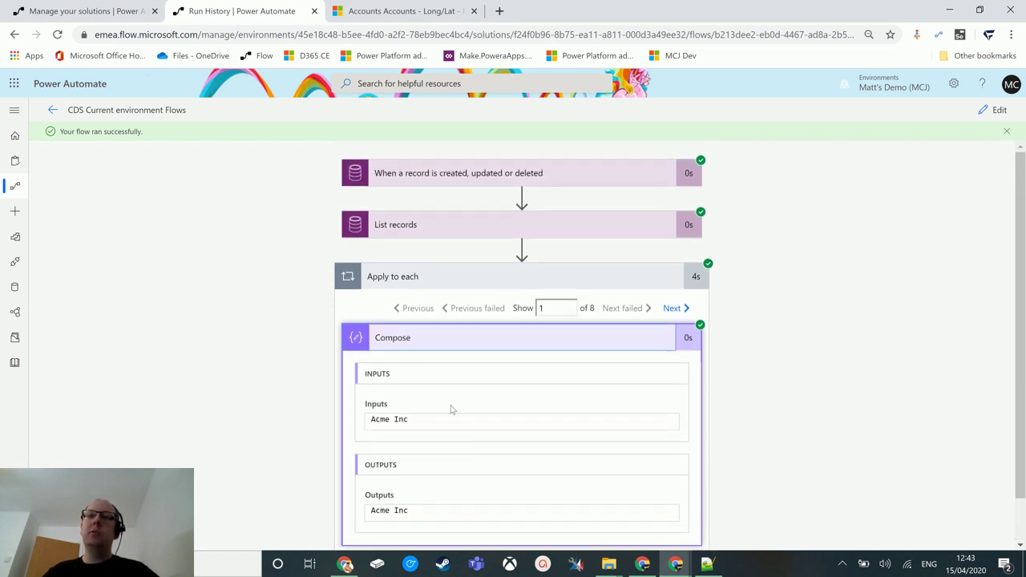
Go through the Apply to each iterations up to the fourth and check the account name in each Compose output.
{"action": "left_click", "coordinate": [672, 309]}
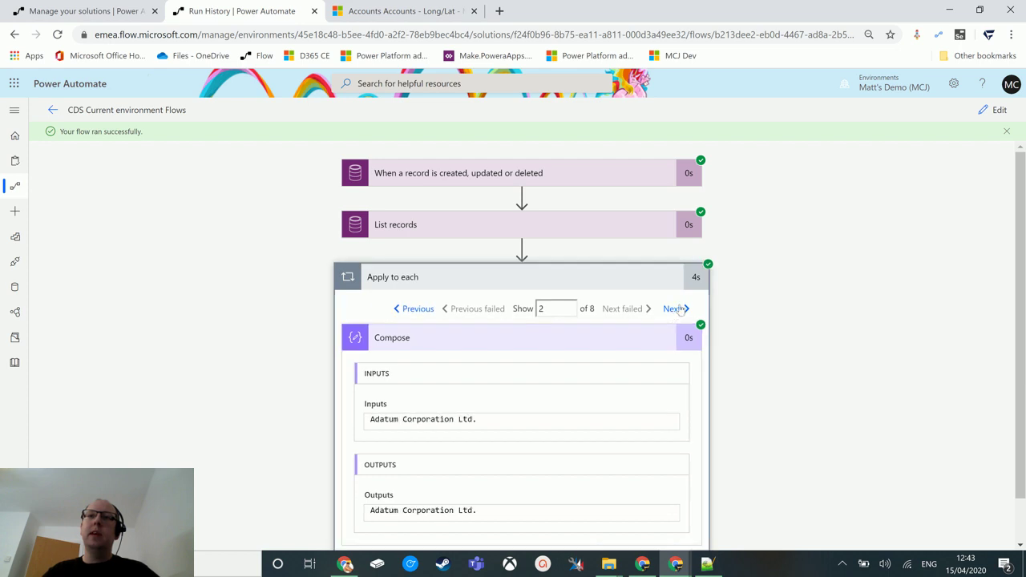
{"action": "left_click", "coordinate": [681, 309]}
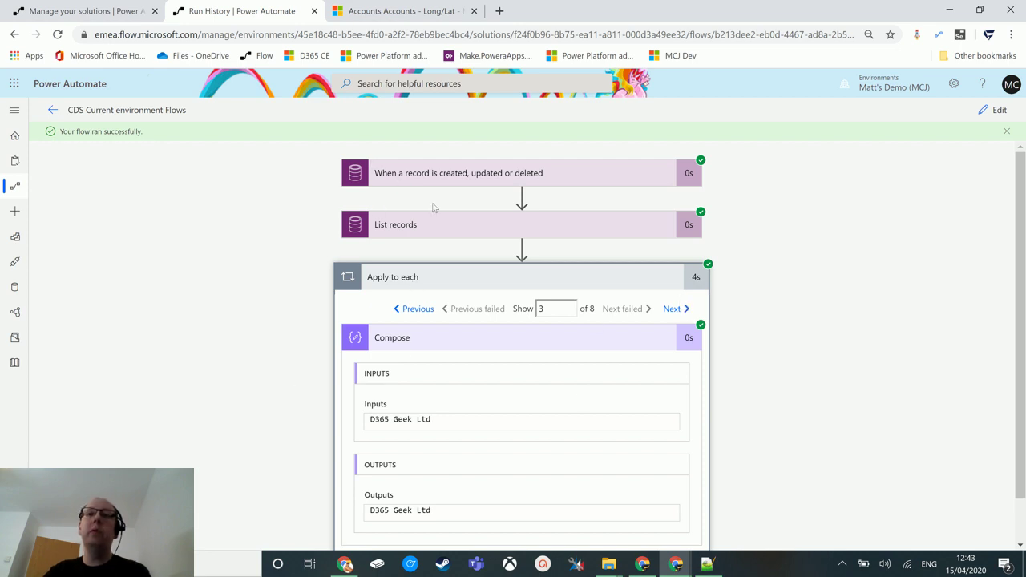
{"action": "scroll", "coordinate": [293, 390], "scroll_direction": "down", "scroll_amount": 1}
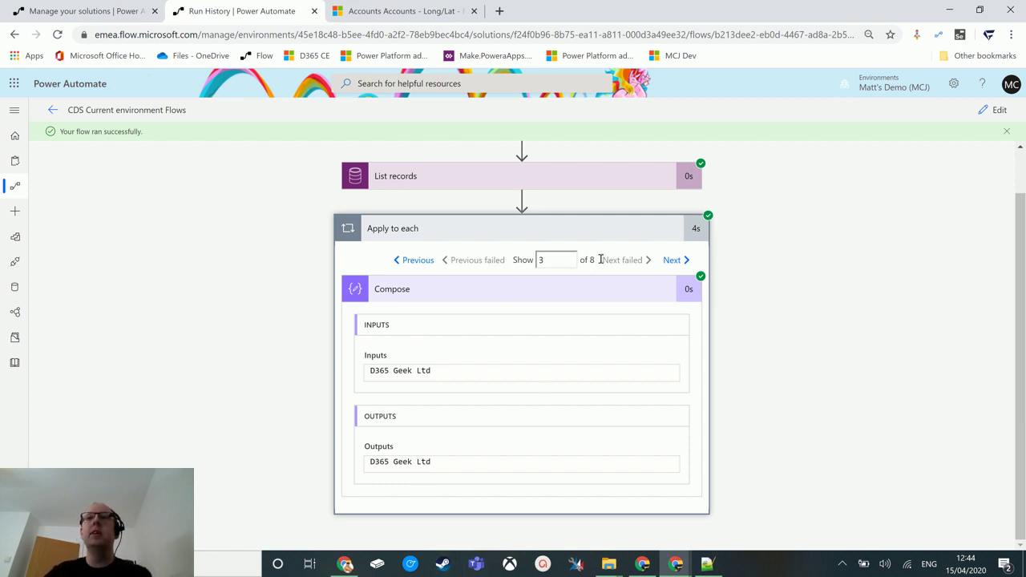
{"action": "left_click", "coordinate": [670, 262]}
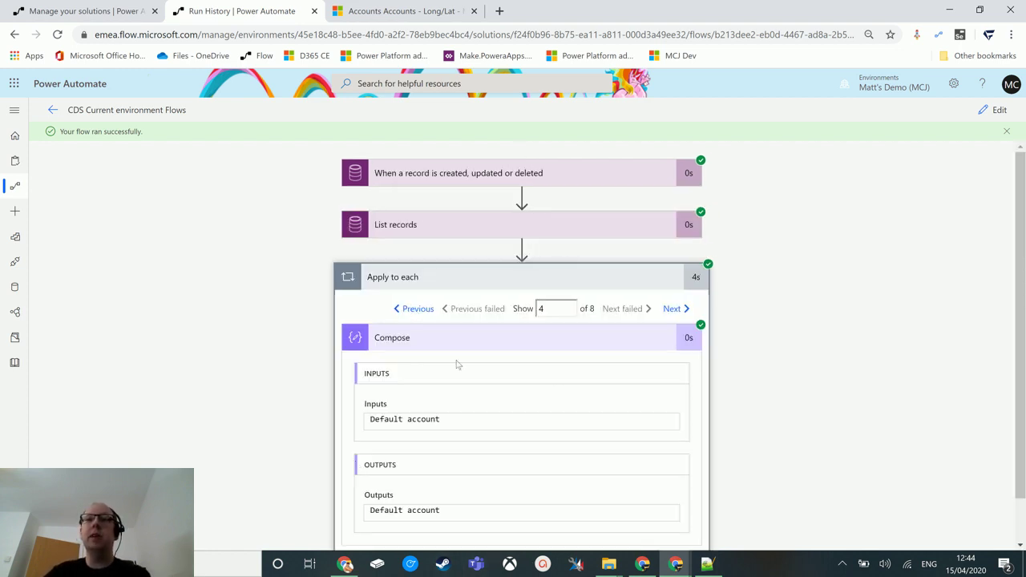
{"action": "scroll", "coordinate": [593, 439], "scroll_direction": "down", "scroll_amount": 1}
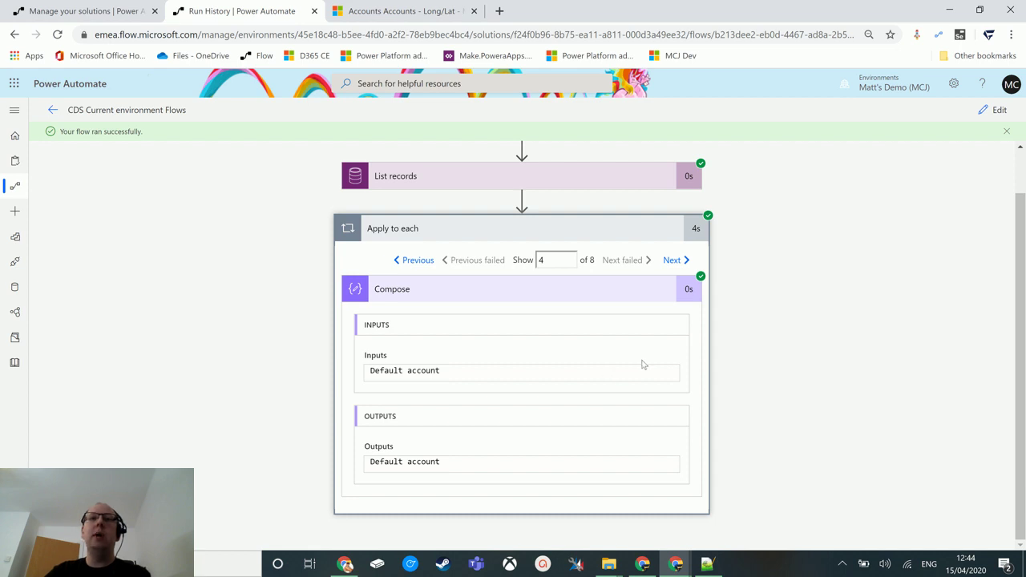
{"action": "scroll", "coordinate": [644, 392], "scroll_direction": "up", "scroll_amount": 1}
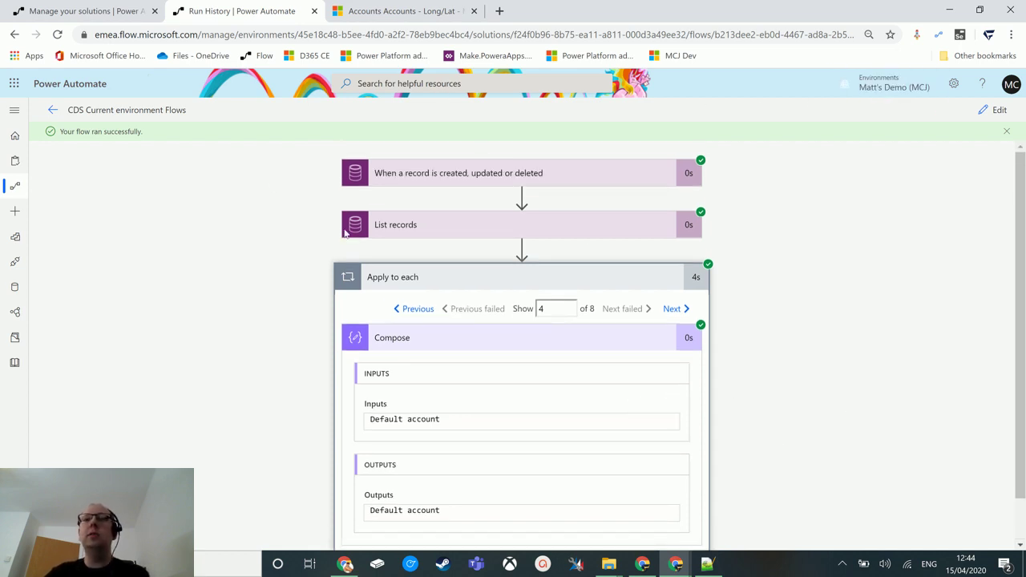
{"action": "scroll", "coordinate": [401, 257], "scroll_direction": "down", "scroll_amount": 1}
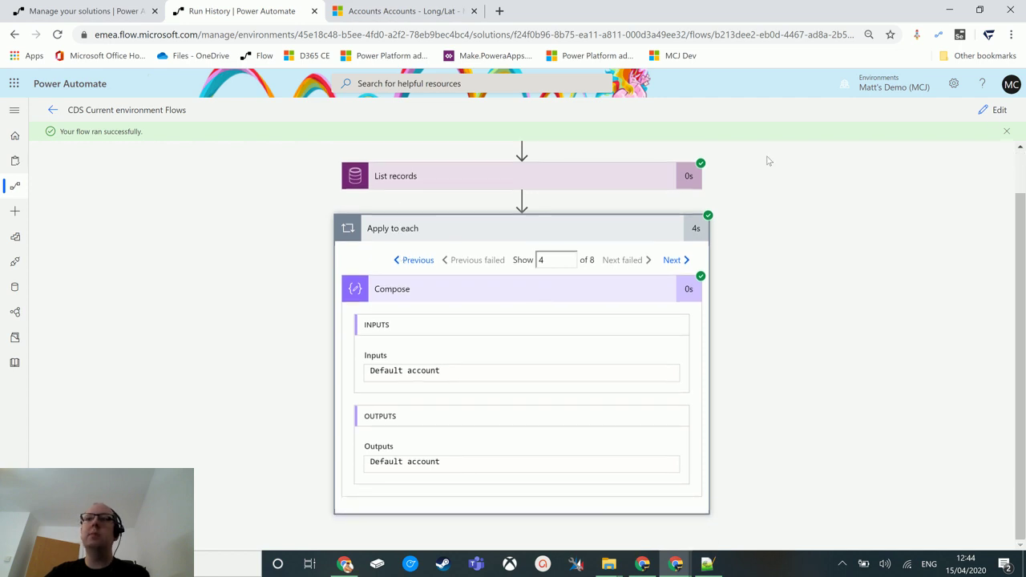
Reopen the flow for editing and review the List records Fetch Xml Query, highlighting its account entity and attribute lines.
{"action": "left_click", "coordinate": [996, 111]}
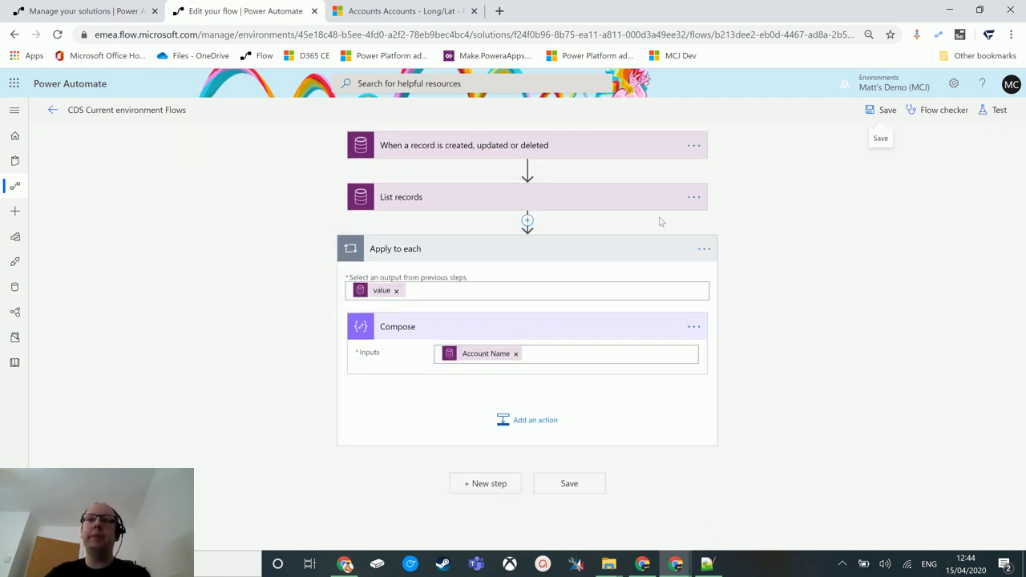
{"action": "left_click", "coordinate": [628, 206]}
{"action": "scroll", "coordinate": [647, 296], "scroll_direction": "down", "scroll_amount": 2}
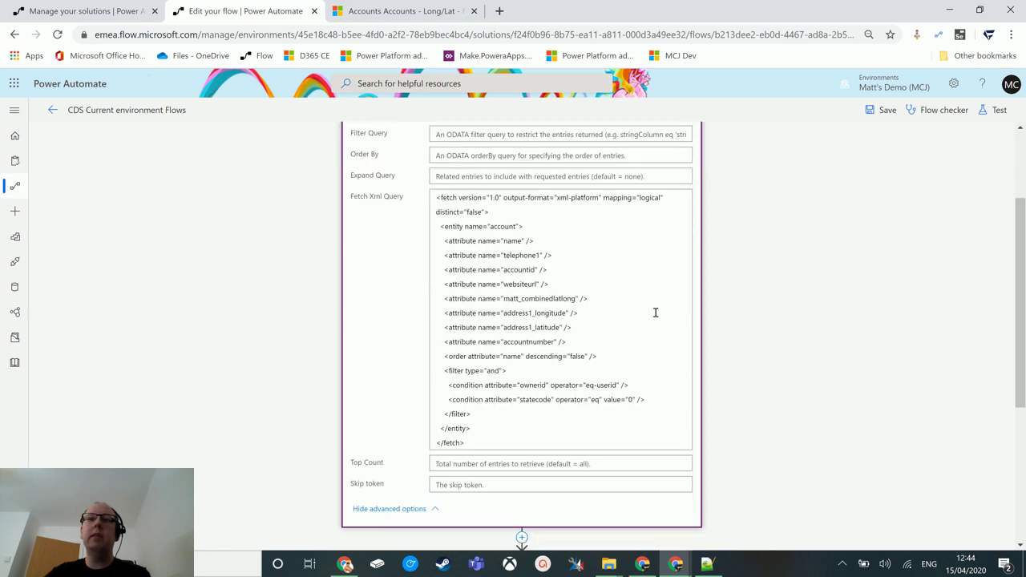
{"action": "scroll", "coordinate": [503, 465], "scroll_direction": "up", "scroll_amount": 3}
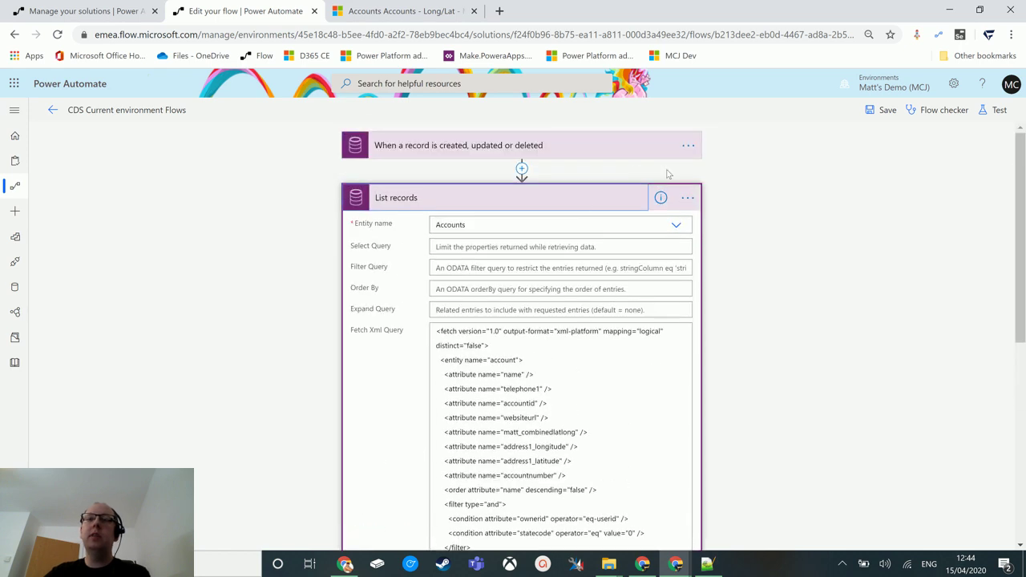
{"action": "scroll", "coordinate": [641, 184], "scroll_direction": "down", "scroll_amount": 1}
{"action": "scroll", "coordinate": [651, 204], "scroll_direction": "down", "scroll_amount": 3}
{"action": "scroll", "coordinate": [710, 259], "scroll_direction": "up", "scroll_amount": 1}
{"action": "scroll", "coordinate": [540, 230], "scroll_direction": "down", "scroll_amount": 3}
{"action": "scroll", "coordinate": [541, 230], "scroll_direction": "up", "scroll_amount": 4}
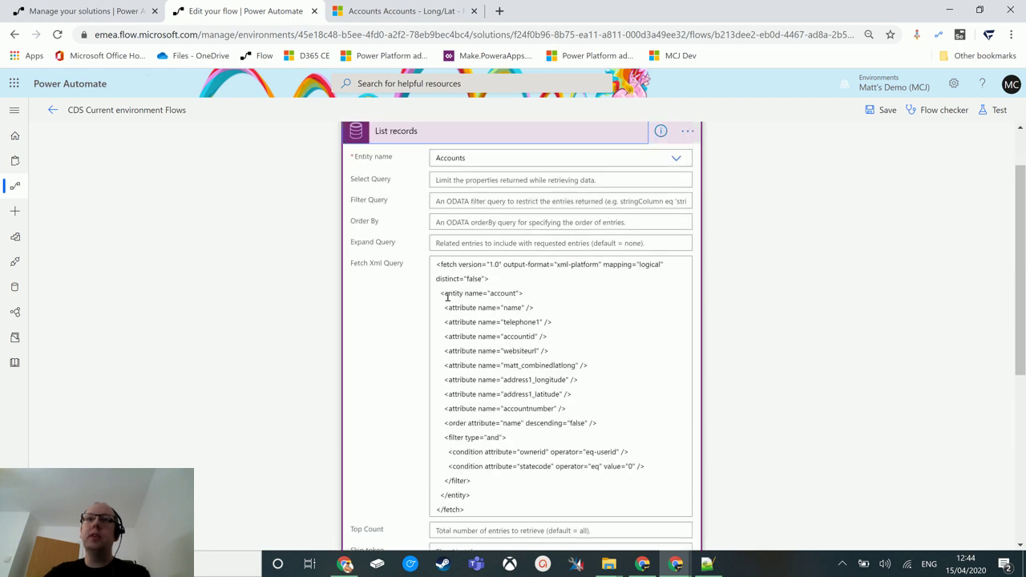
{"action": "left_click_drag", "start_coordinate": [574, 410], "coordinate": [425, 289]}
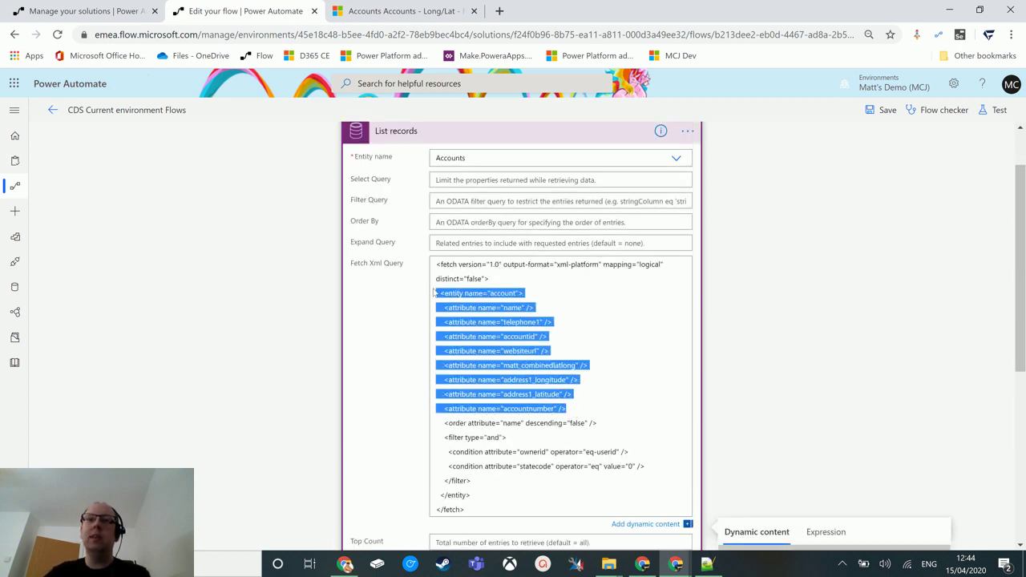
Test the flow again with the most recent successful run's data and examine the full inputs and outputs of List records.
{"action": "left_click", "coordinate": [997, 110]}
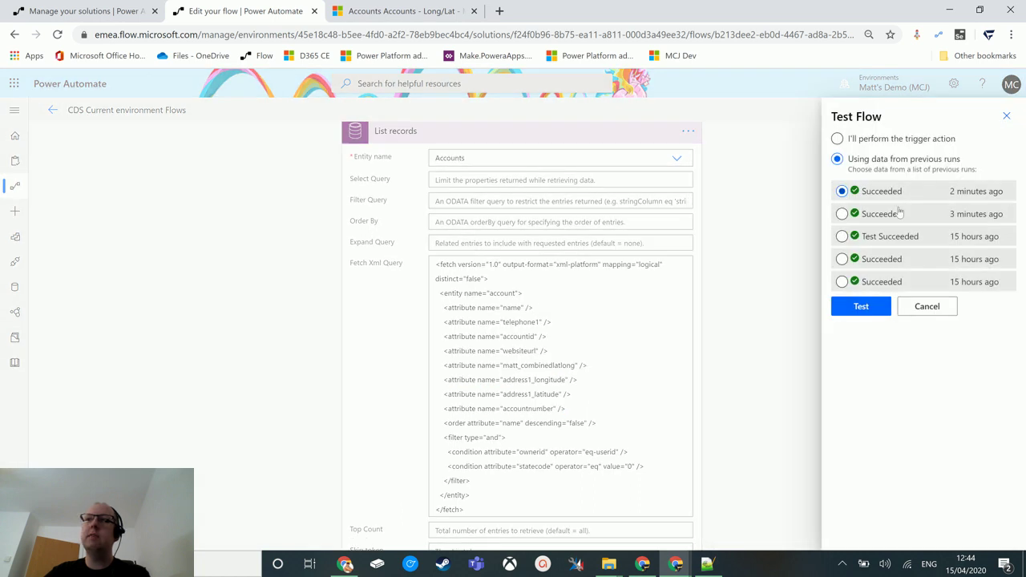
{"action": "left_click", "coordinate": [860, 306]}
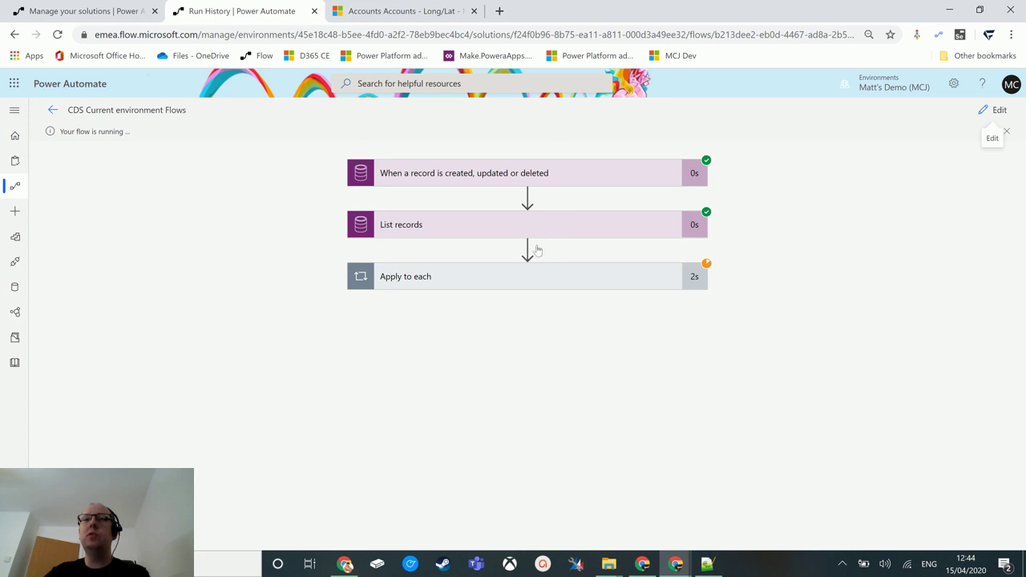
{"action": "left_click", "coordinate": [518, 226]}
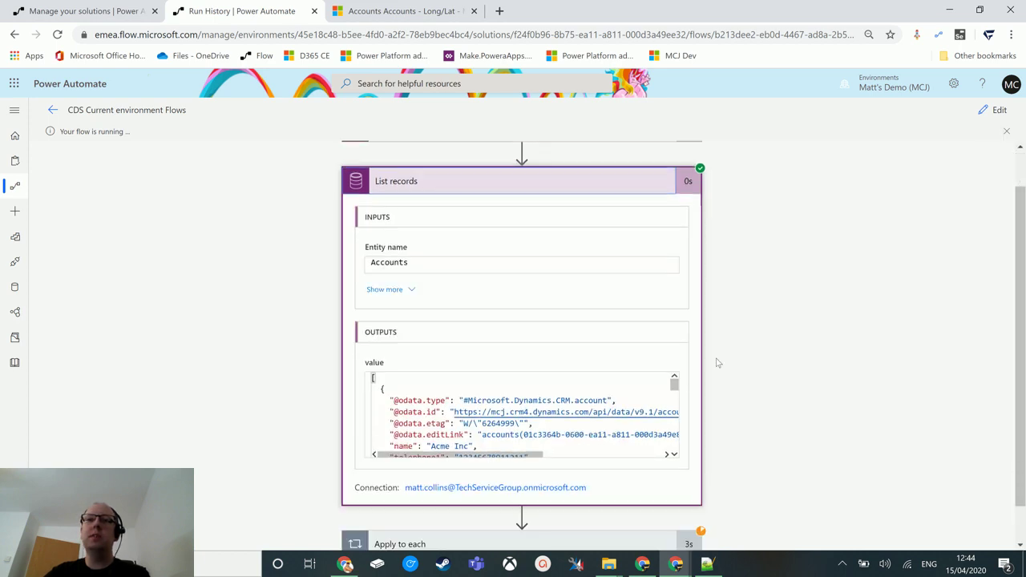
{"action": "scroll", "coordinate": [718, 363], "scroll_direction": "down", "scroll_amount": 1}
{"action": "scroll", "coordinate": [675, 346], "scroll_direction": "down", "scroll_amount": 3}
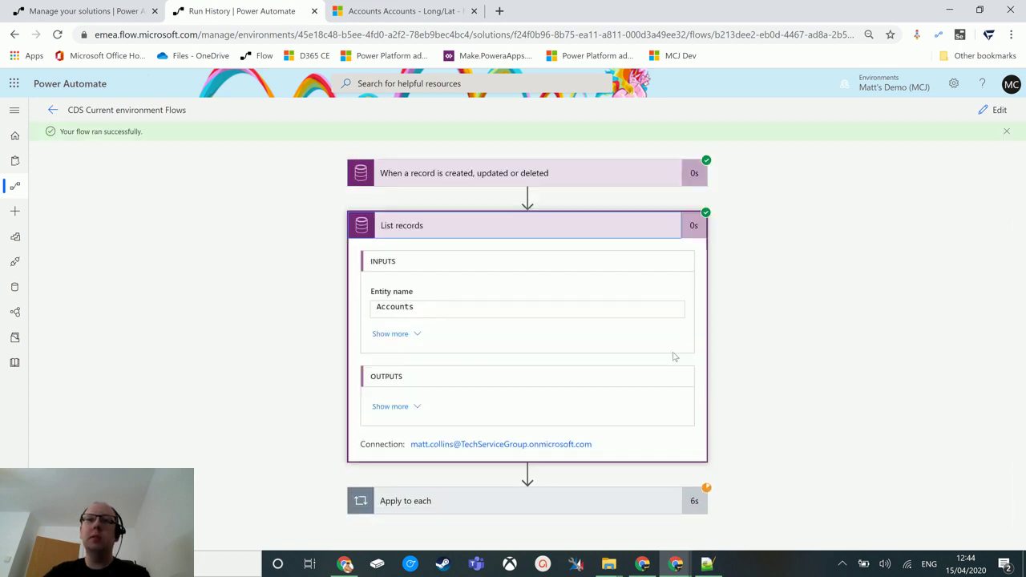
{"action": "left_click", "coordinate": [413, 408]}
{"action": "scroll", "coordinate": [365, 291], "scroll_direction": "down", "scroll_amount": 1}
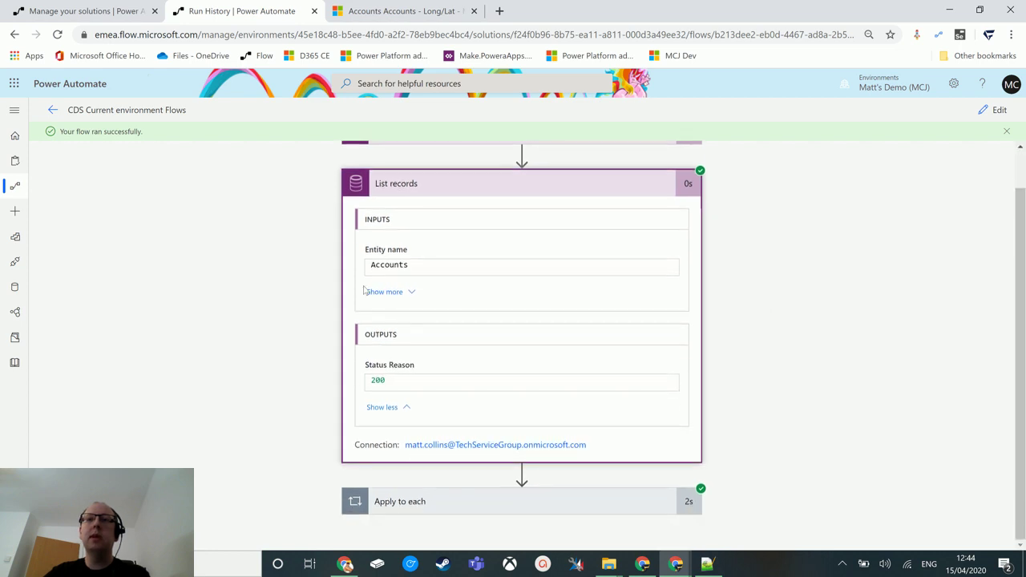
{"action": "left_click", "coordinate": [365, 292]}
{"action": "left_click_drag", "start_coordinate": [674, 322], "coordinate": [676, 355]}
{"action": "scroll", "coordinate": [724, 316], "scroll_direction": "down", "scroll_amount": 3}
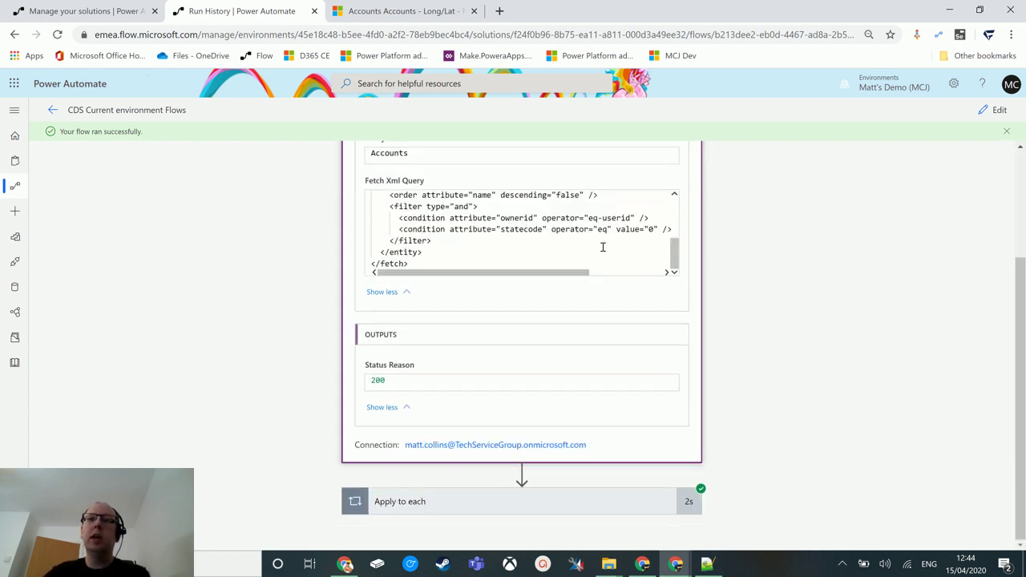
Inspect the first Apply to each iteration's Compose result in the new run, and return the flow to editing.
{"action": "left_click", "coordinate": [490, 504]}
{"action": "scroll", "coordinate": [672, 288], "scroll_direction": "down", "scroll_amount": 1}
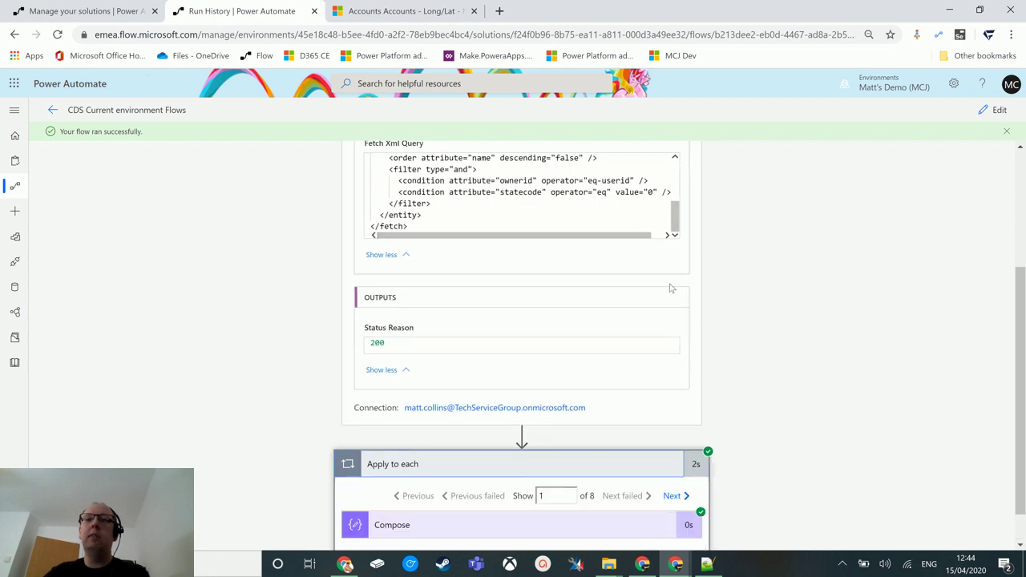
{"action": "left_click", "coordinate": [613, 485]}
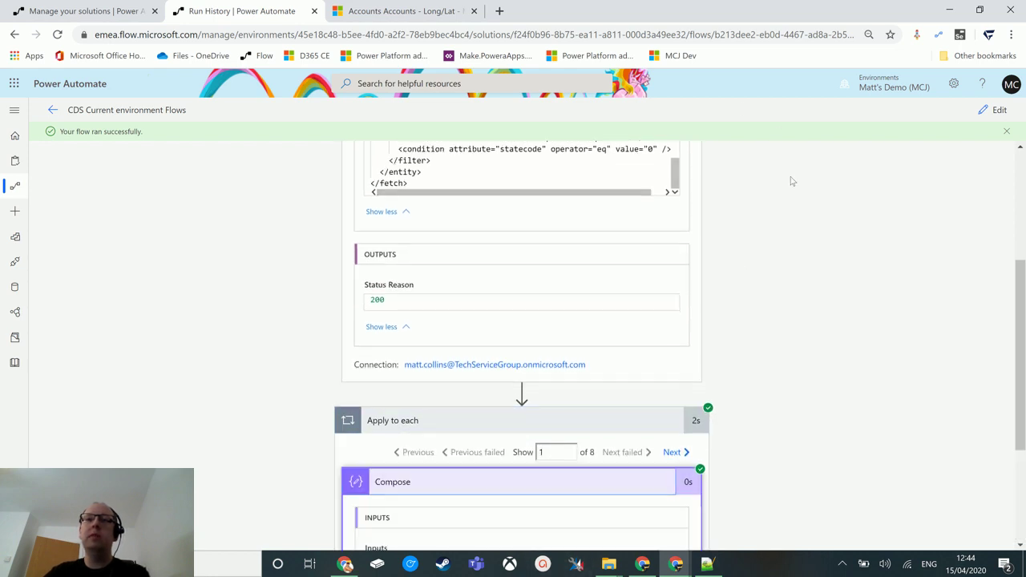
{"action": "scroll", "coordinate": [481, 492], "scroll_direction": "down", "scroll_amount": 3}
{"action": "scroll", "coordinate": [511, 428], "scroll_direction": "down", "scroll_amount": 1}
{"action": "scroll", "coordinate": [485, 383], "scroll_direction": "up", "scroll_amount": 10}
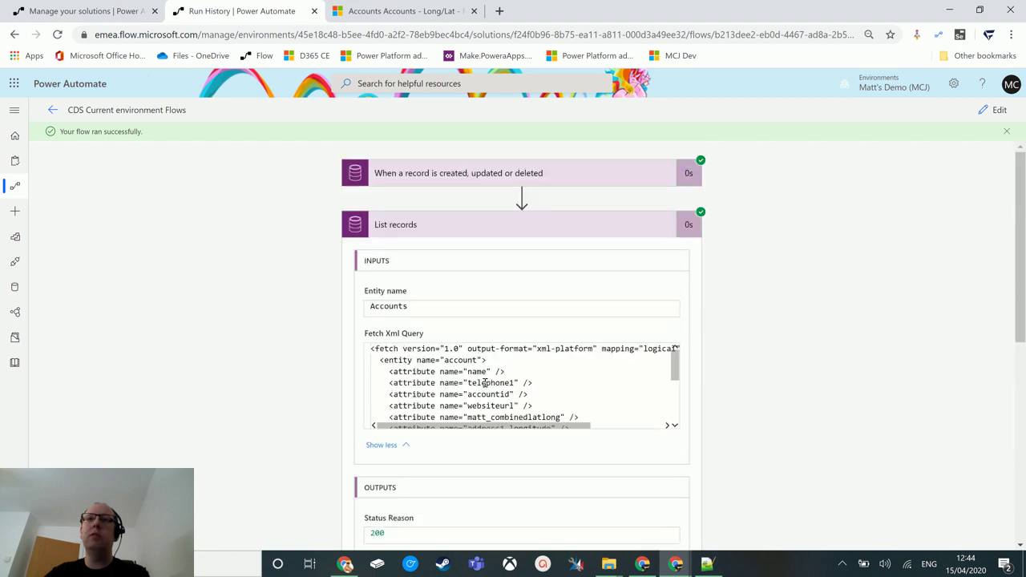
{"action": "left_click", "coordinate": [997, 109]}
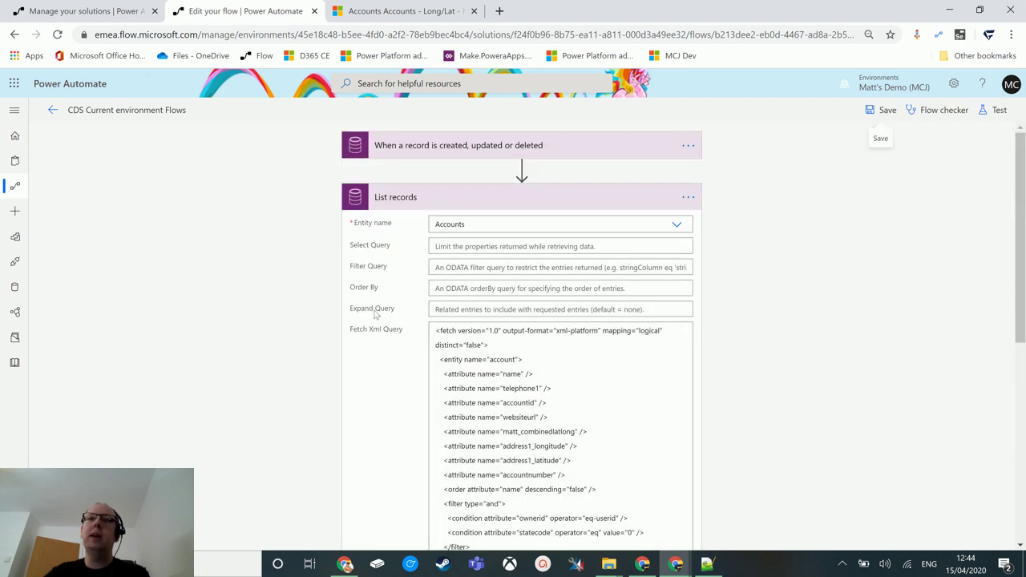